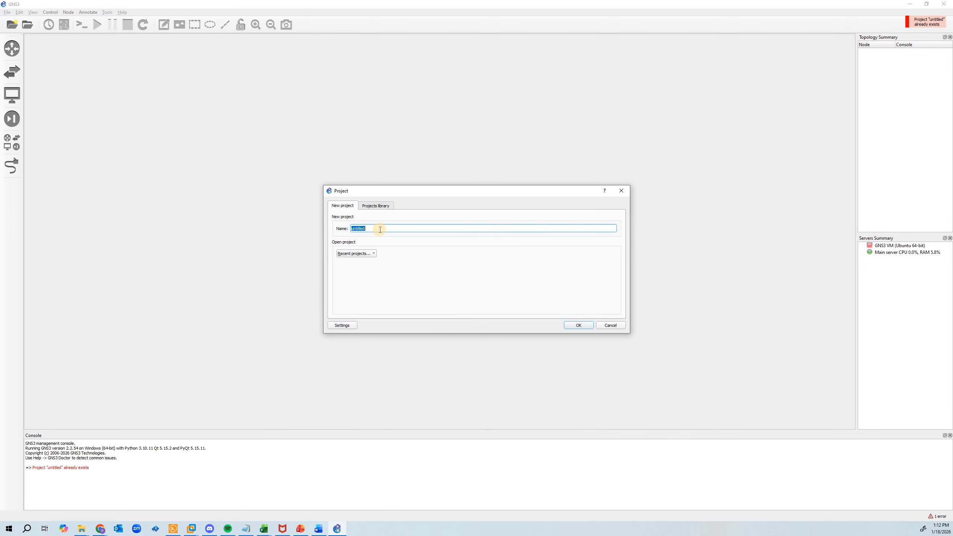
Create a new project named Intro
type("Intro")
key("Return")
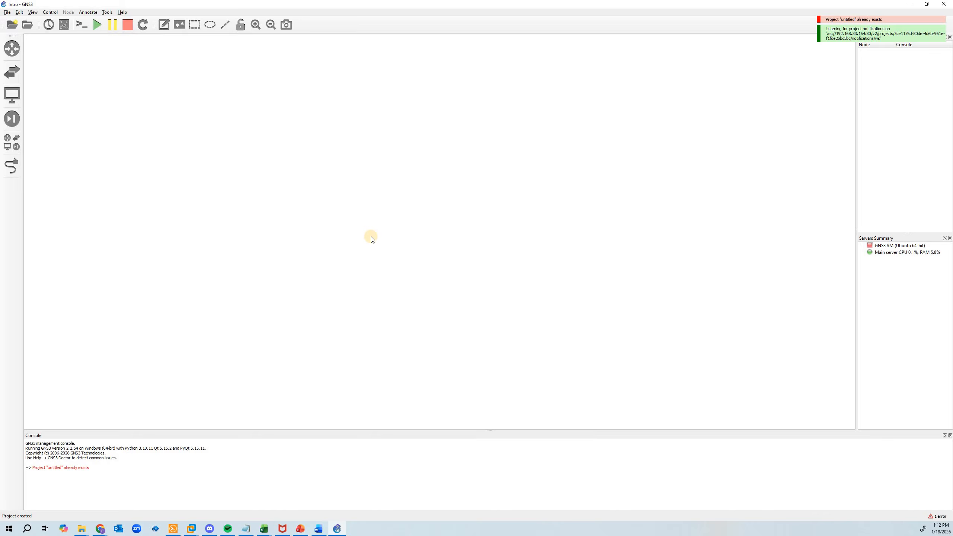
Add a pfSense 2.7.0 node, a Switch node and a webterm node to the empty workspace
left_click(12, 142)
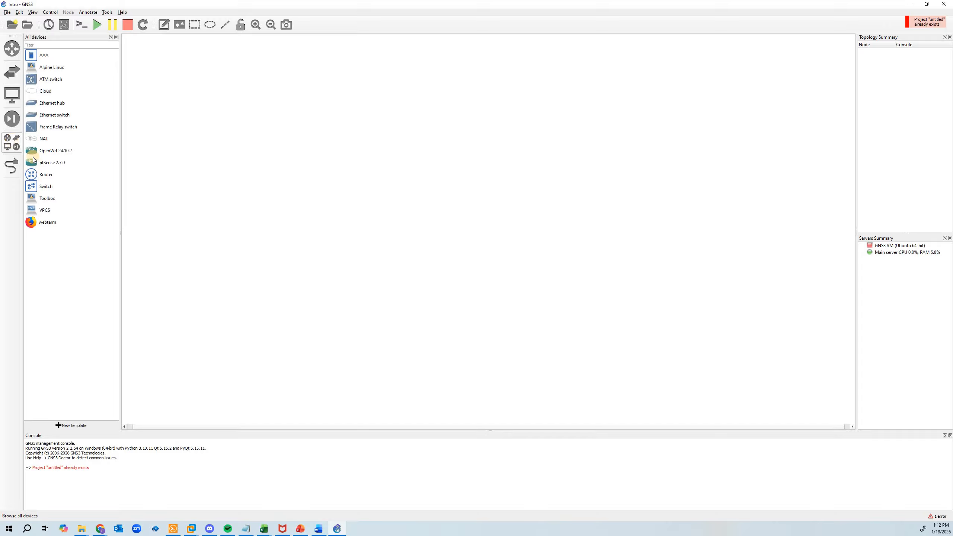
left_click_drag(45, 167, 339, 80)
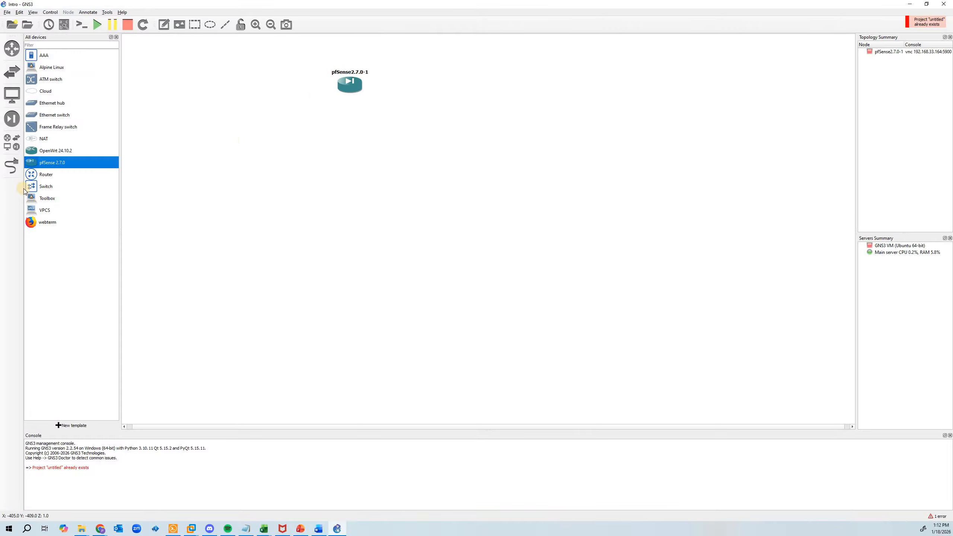
left_click(44, 188)
left_click_drag(44, 189, 165, 99)
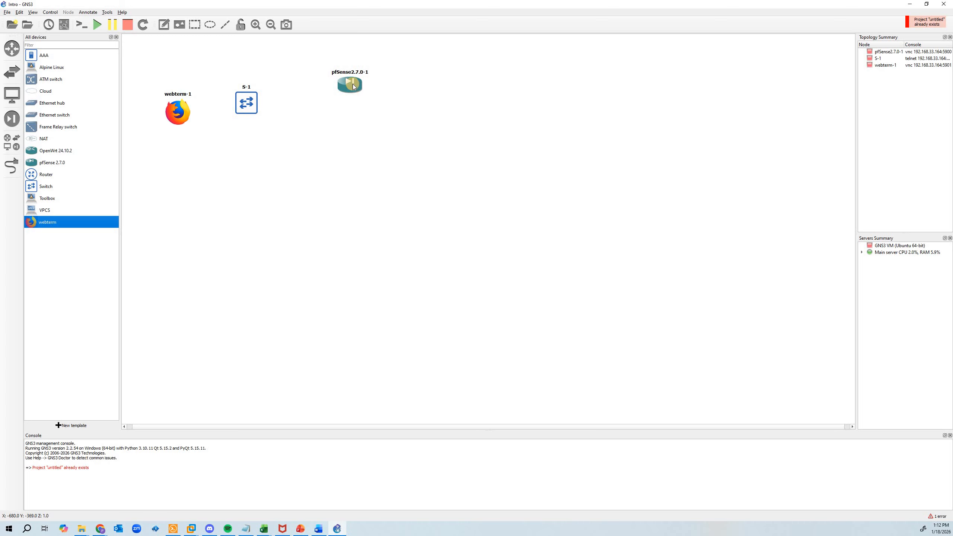
Arrange the webterm, switch and pfSense nodes in a roughly level row, with the switch in the middle
left_click_drag(349, 94, 351, 106)
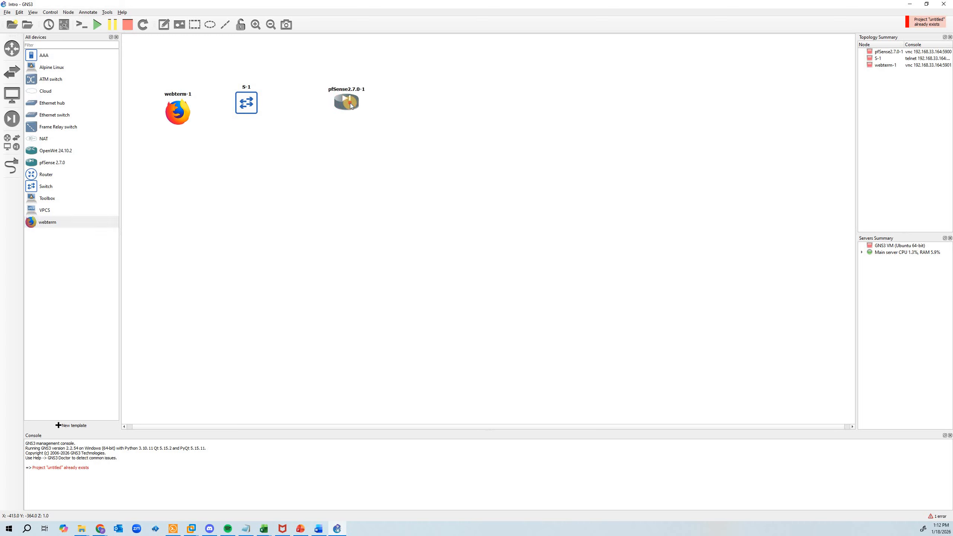
left_click(279, 97)
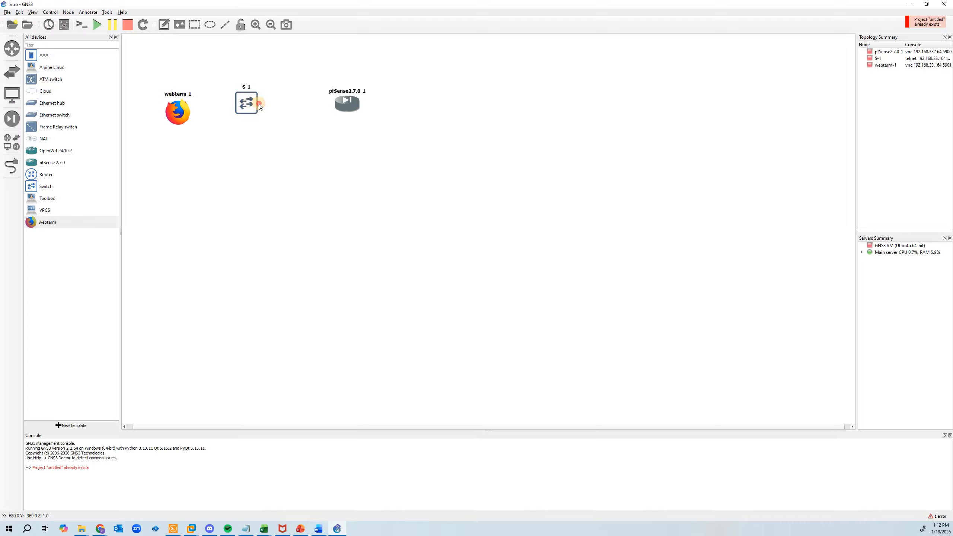
left_click_drag(259, 103, 268, 105)
left_click(213, 104)
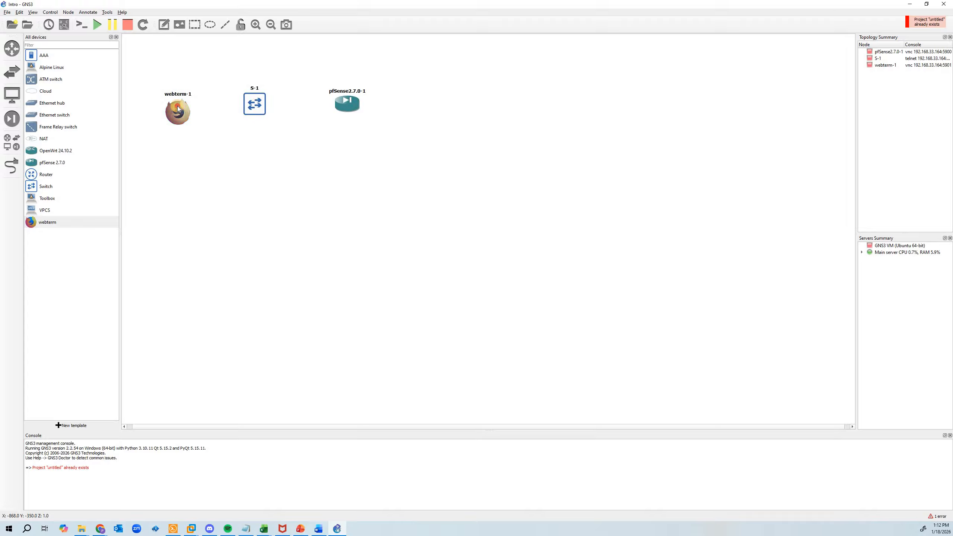
left_click_drag(182, 111, 177, 106)
Start all devices in the project
left_click(98, 28)
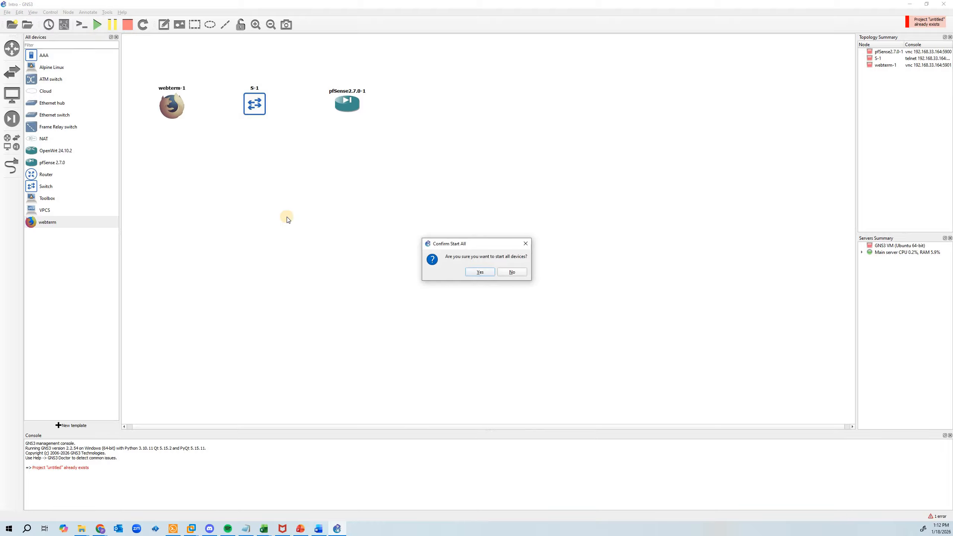
left_click(487, 273)
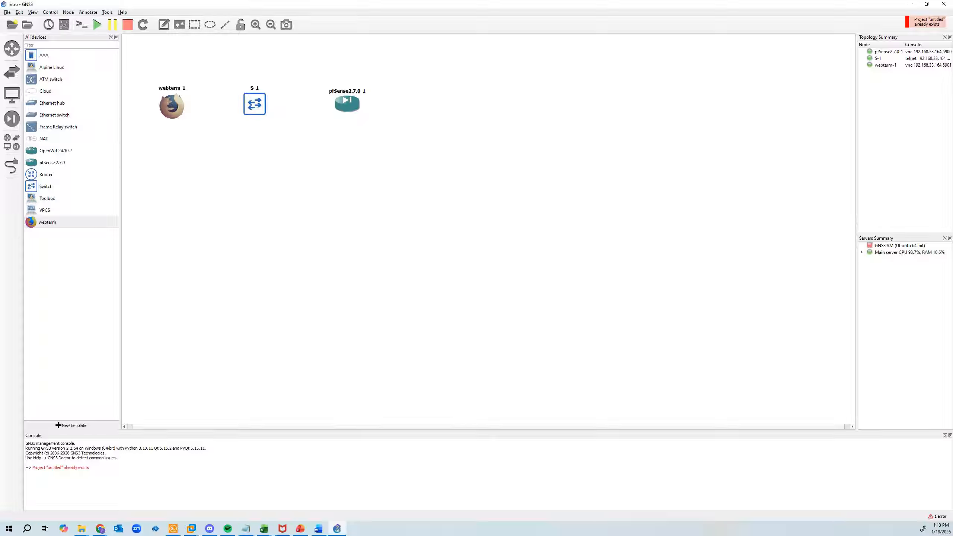
Change the pfSense node's hostname to SOHO-1 and nudge the webterm node slightly to level the row
right_click(347, 106)
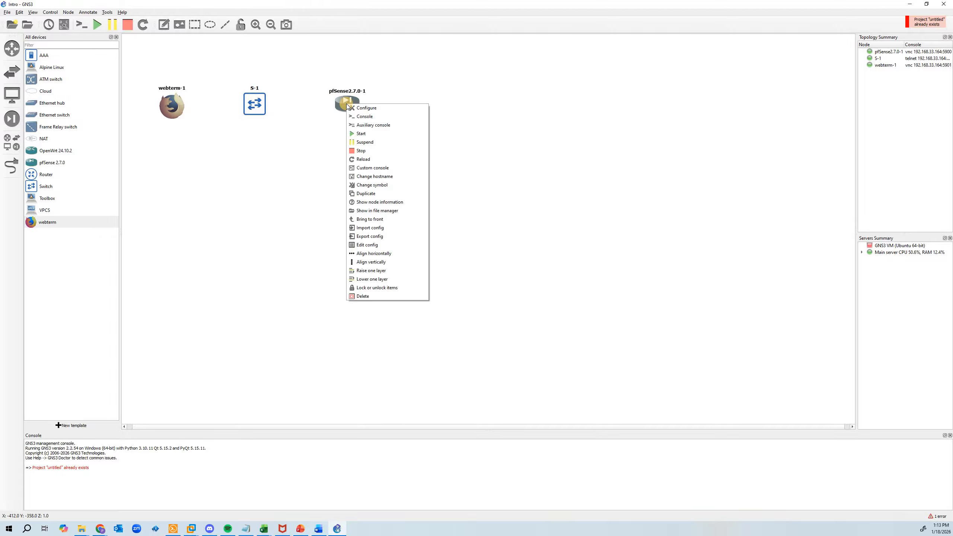
left_click(381, 177)
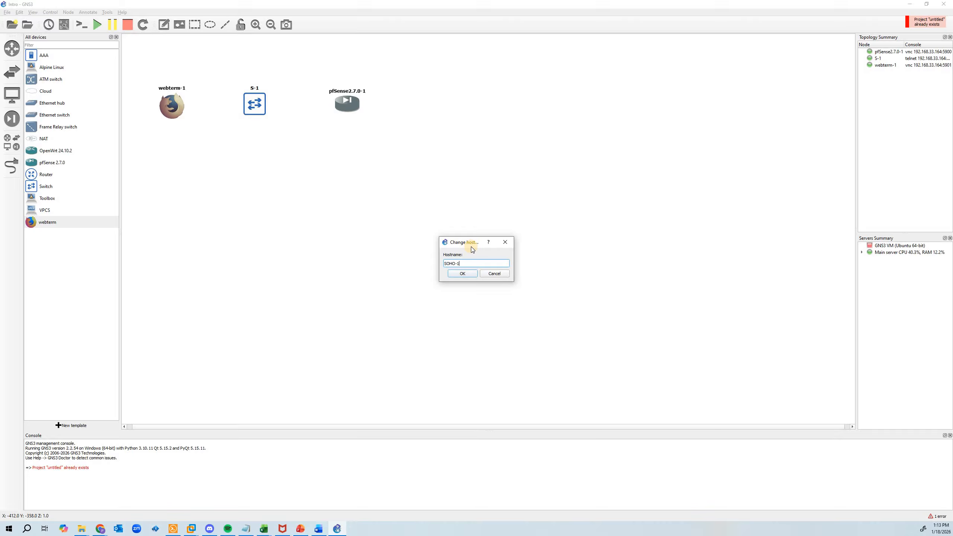
type("SOHO-1")
key("Return")
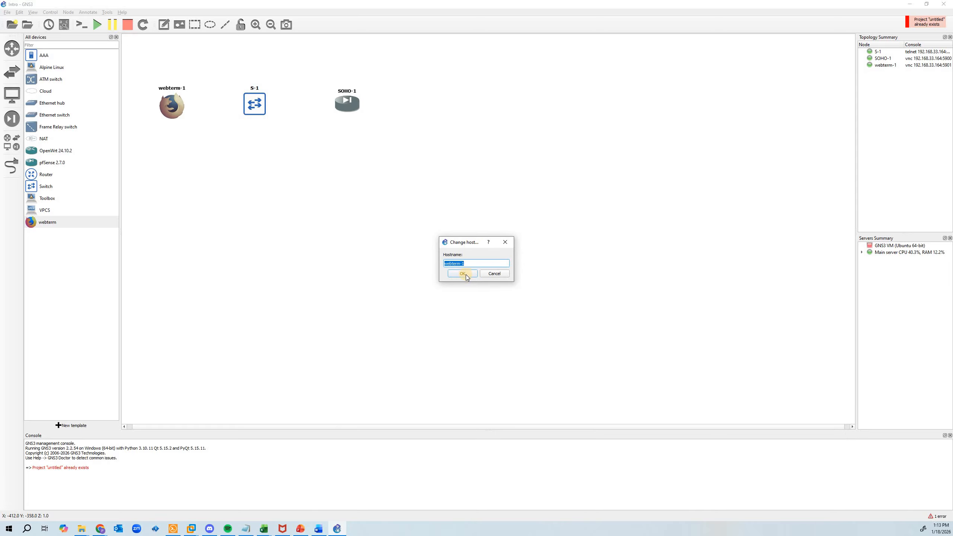
left_click(494, 275)
left_click_drag(176, 105, 175, 103)
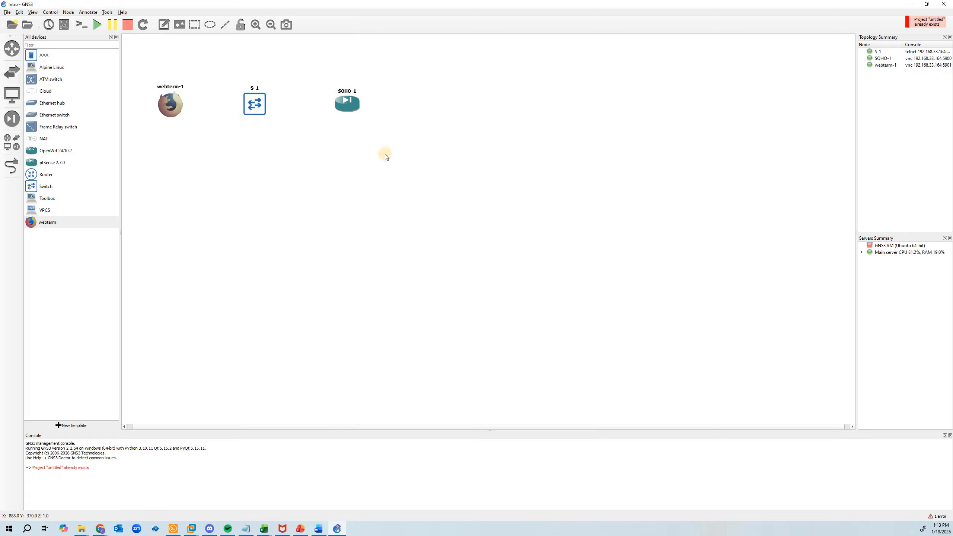
Check the usage notes in the SOHO-1 node's configuration for the default login and LAN port
right_click(350, 106)
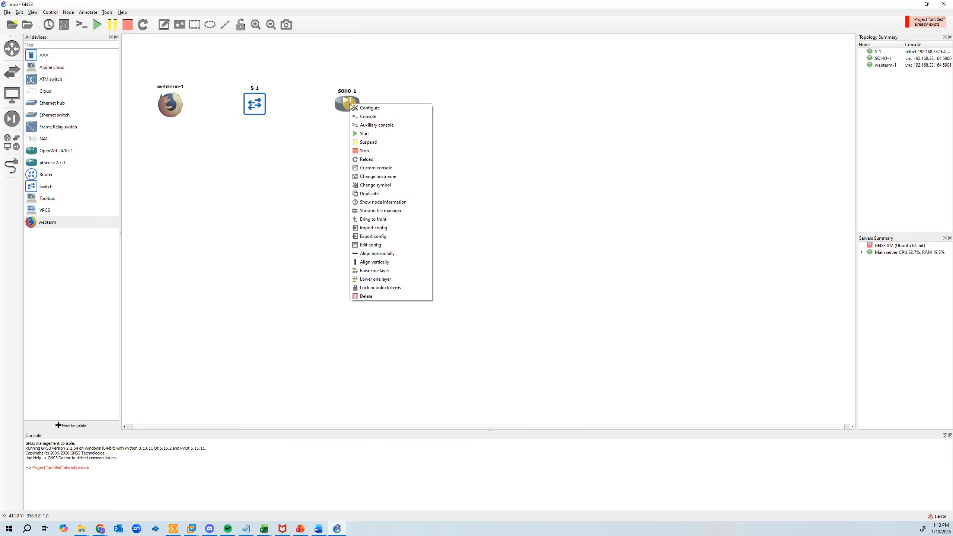
left_click(393, 108)
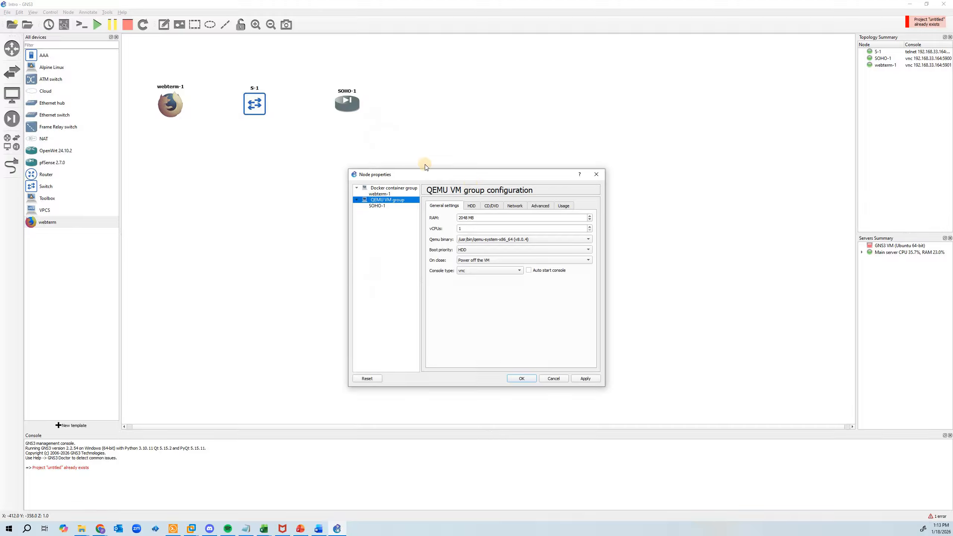
left_click(561, 208)
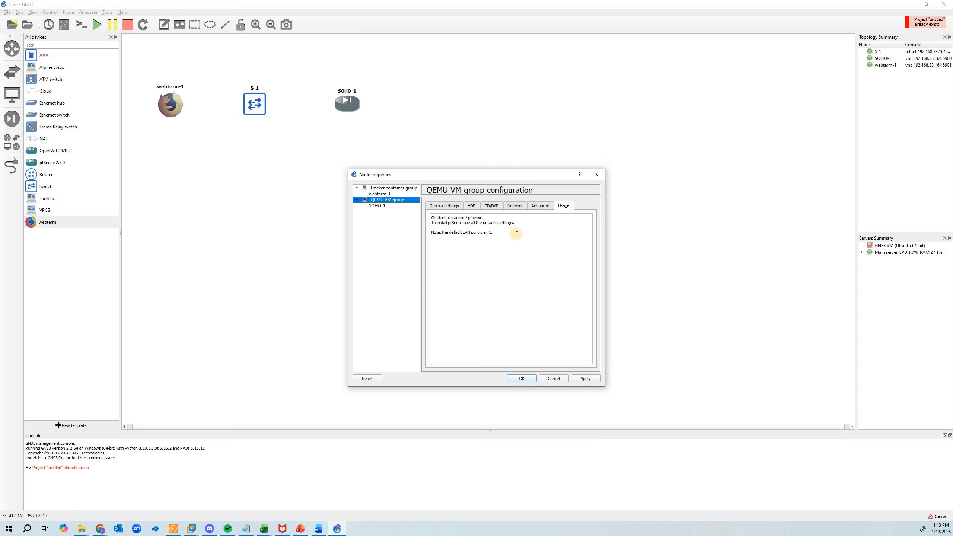
left_click(597, 175)
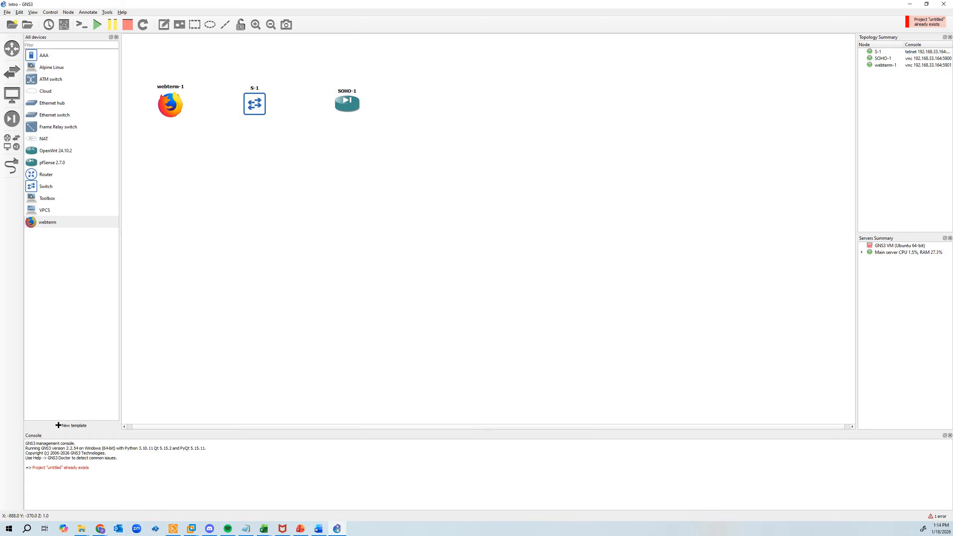
Link the eth0 port of webterm-1 to the Eth 1 port of switch S-1
left_click(11, 166)
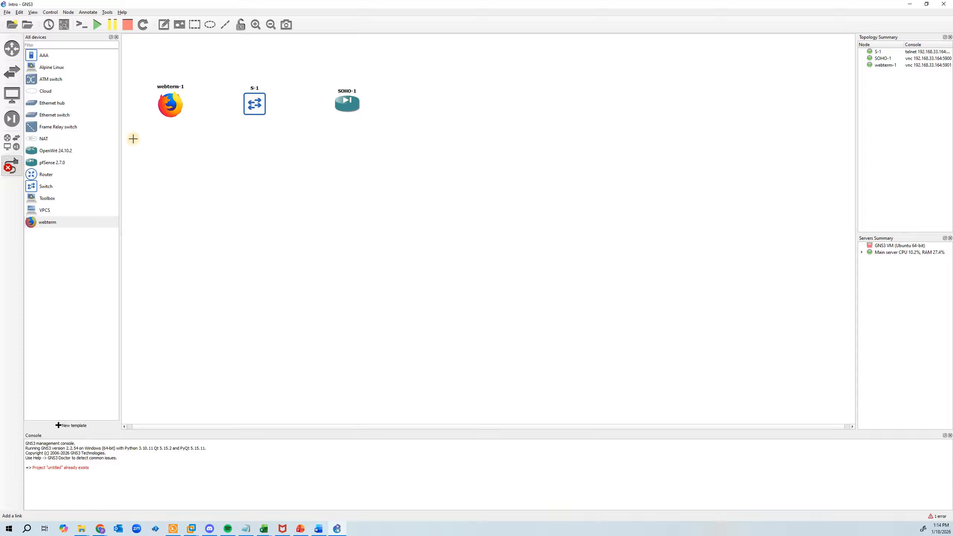
left_click(169, 105)
left_click(179, 109)
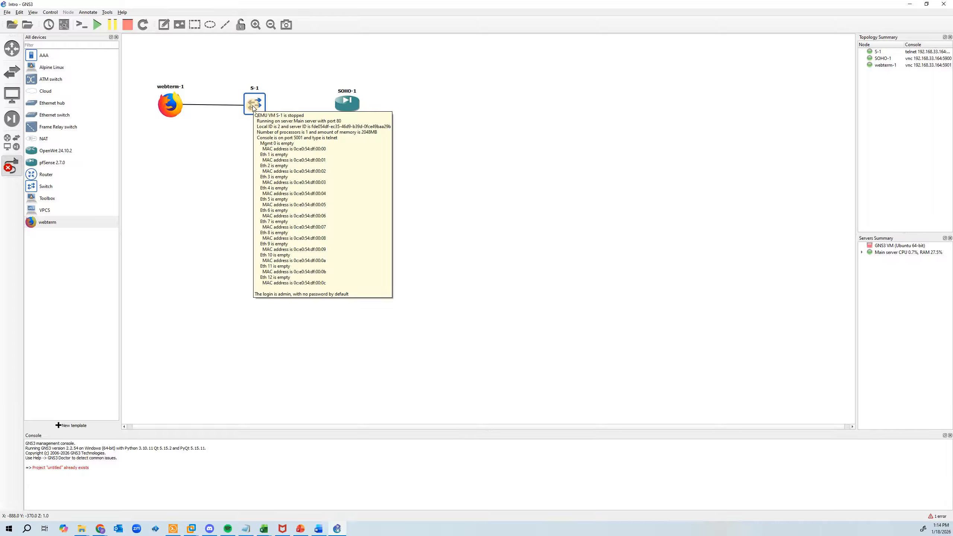
left_click(252, 105)
left_click(256, 109)
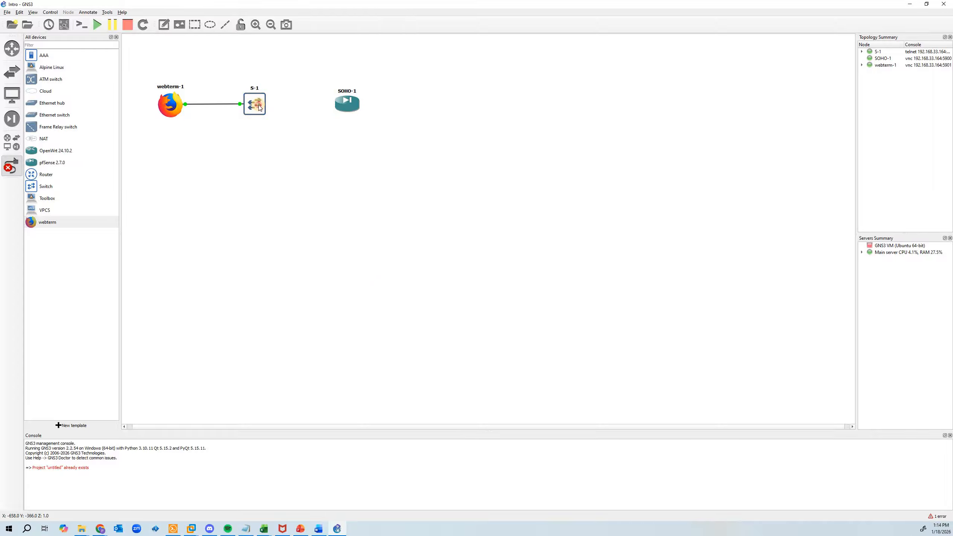
Link the Eth 2 port of switch S-1 to the em1 port of SOHO-1
left_click(259, 106)
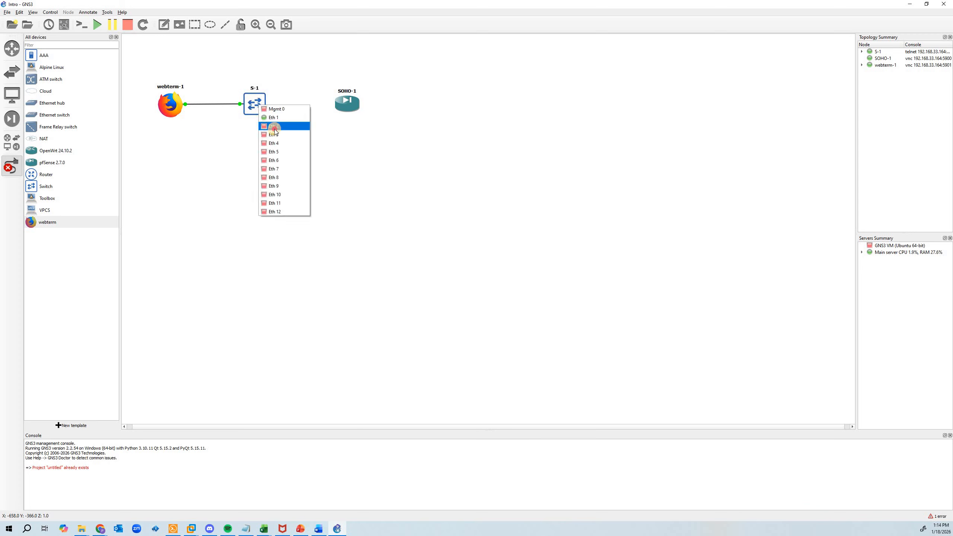
left_click(274, 127)
left_click(346, 102)
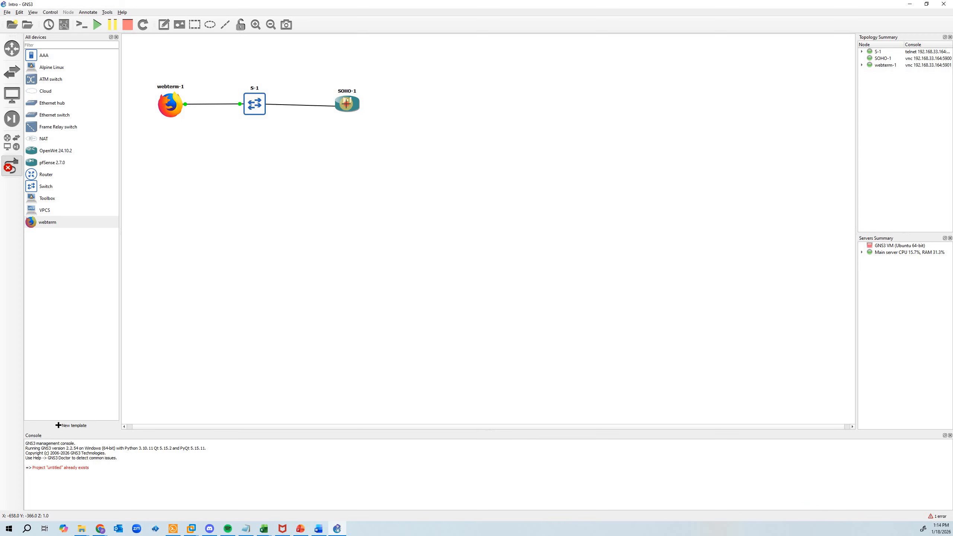
left_click(354, 113)
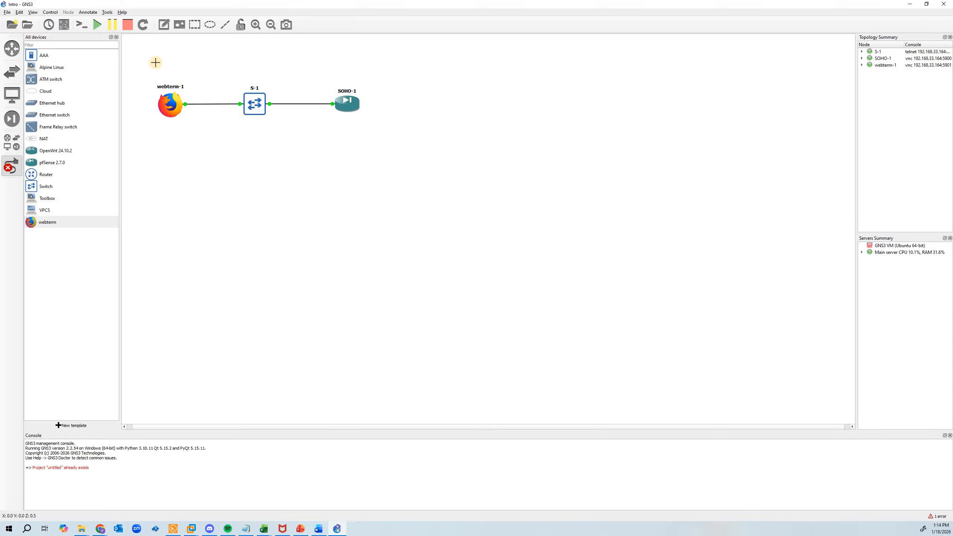
left_click(256, 25)
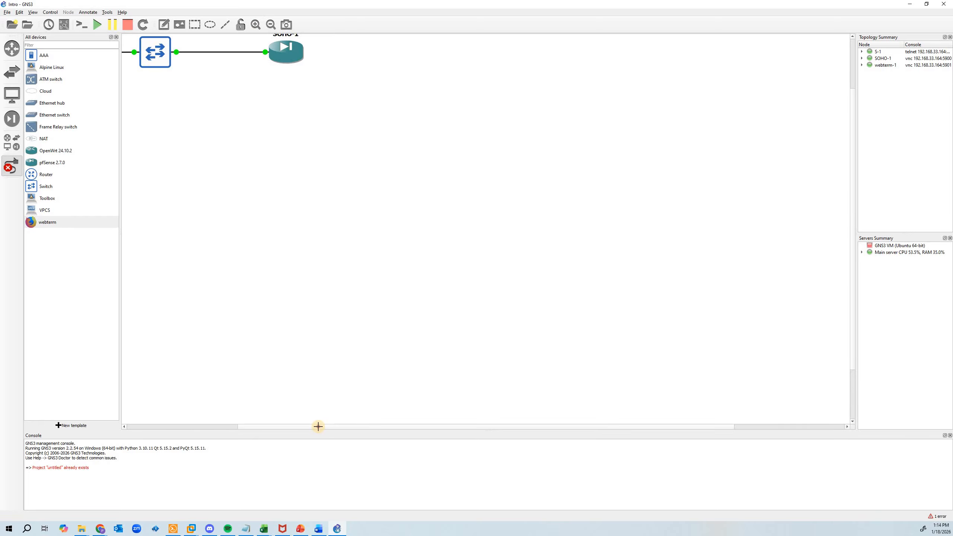
left_click_drag(259, 424, 150, 424)
scroll(364, 343, "up", 2)
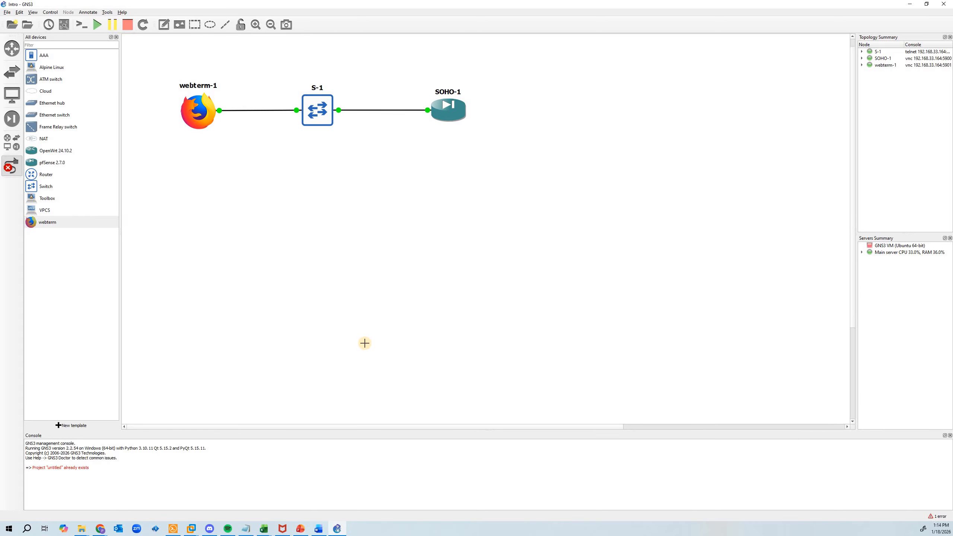
scroll(364, 343, "up", 1)
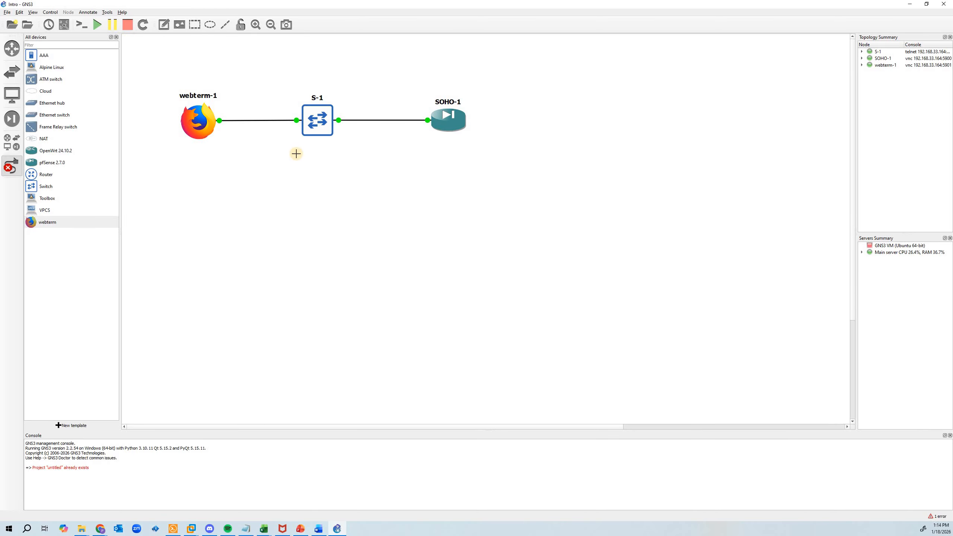
left_click(11, 166)
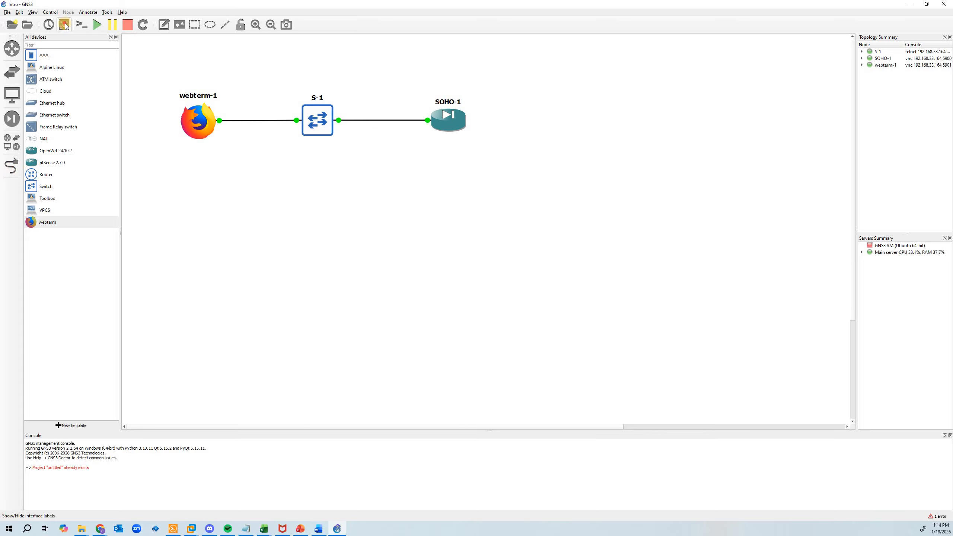
Show the interface labels and reposition Eth 1, Eth 2 and em1 beside their nodes, clear of the icons
left_click(64, 25)
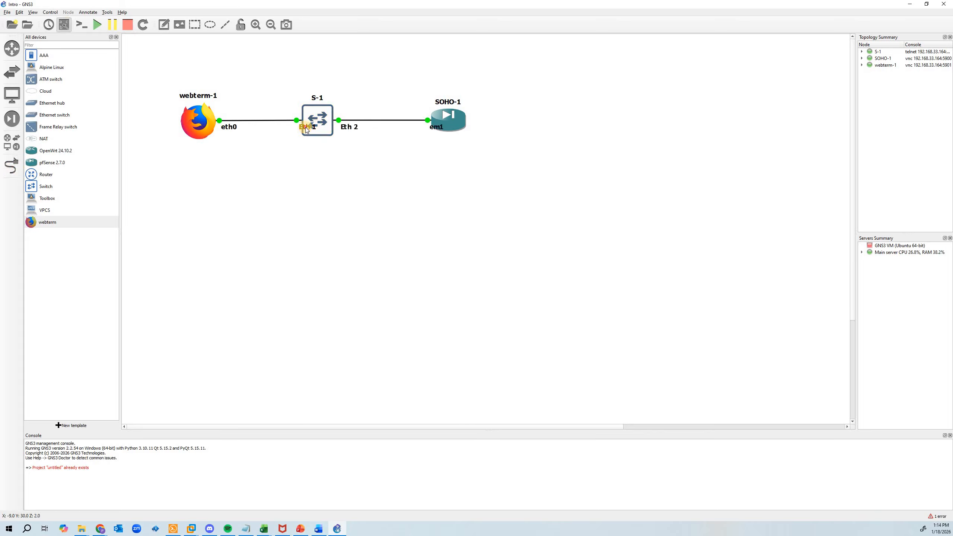
left_click_drag(306, 130, 288, 132)
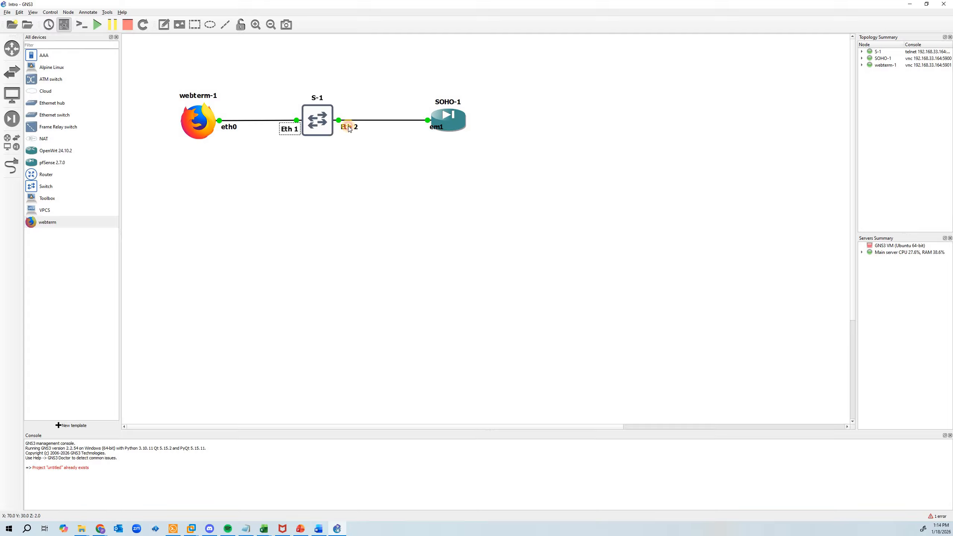
left_click_drag(349, 128, 345, 129)
left_click(434, 128)
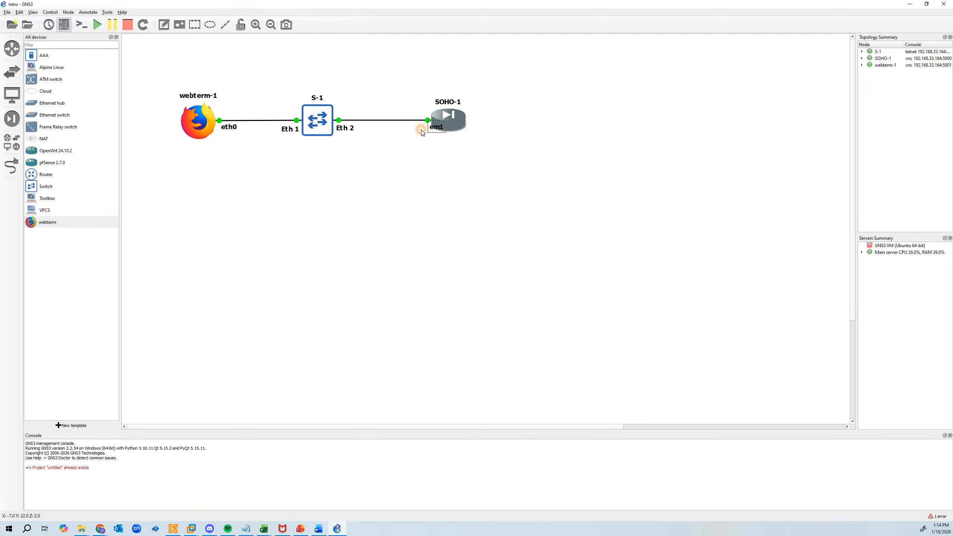
left_click_drag(422, 132, 420, 131)
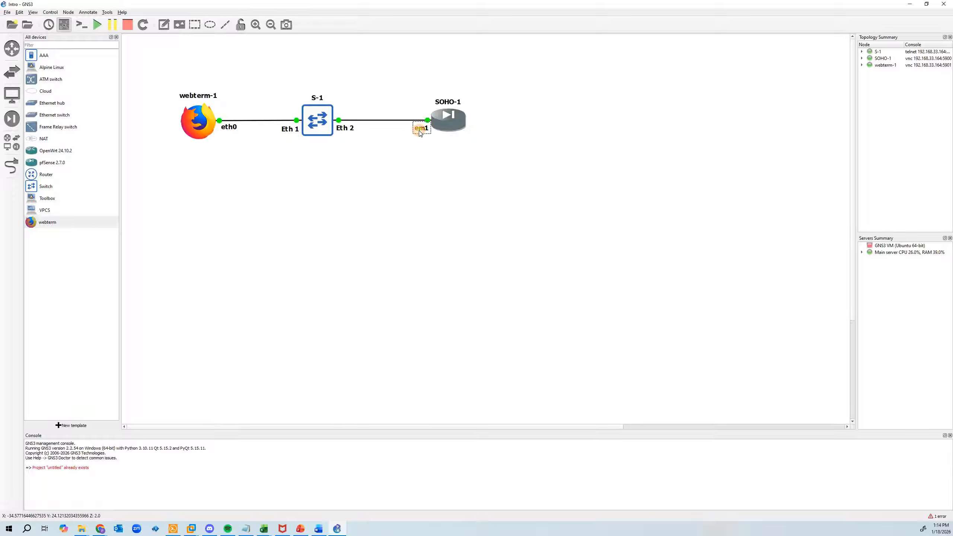
left_click(382, 179)
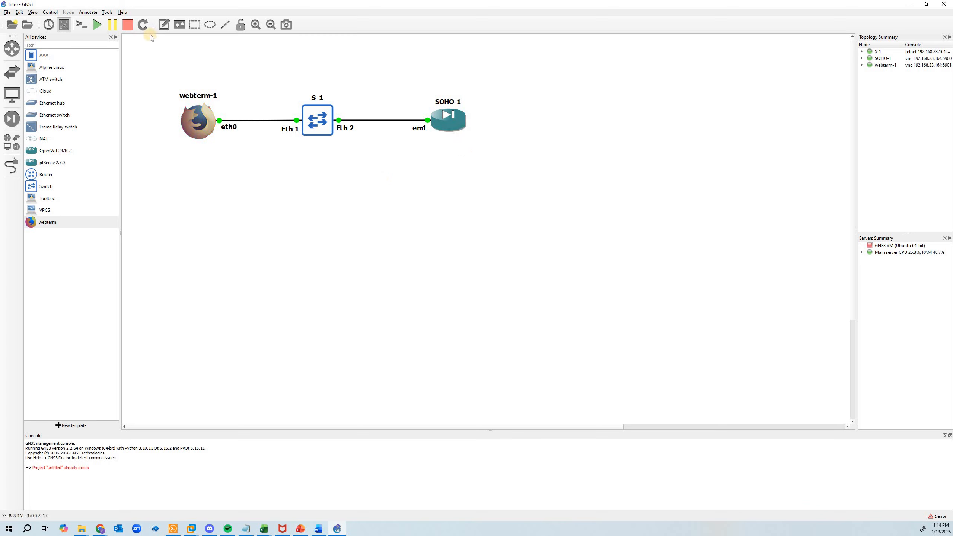
Add a text note reading 192.168.1.1/24 below the SOHO-1 node
left_click(163, 25)
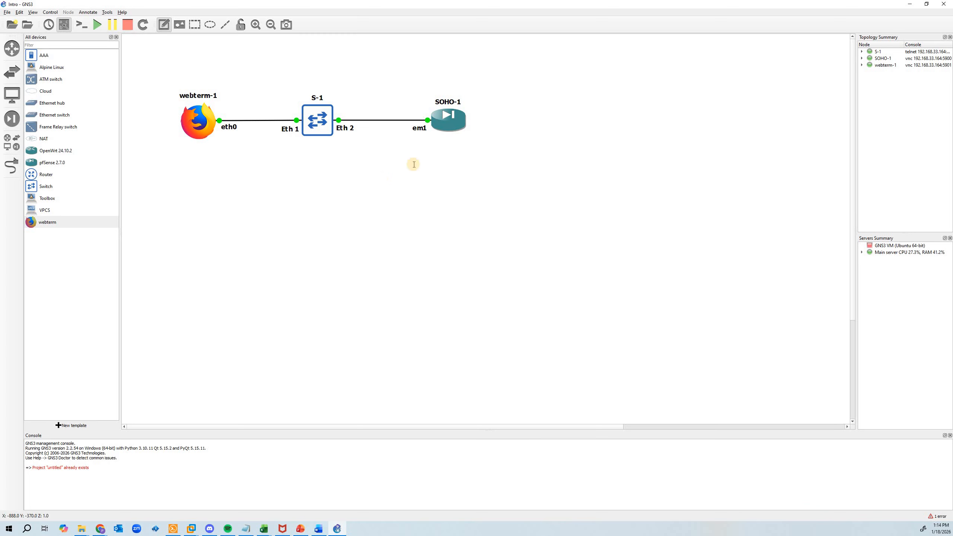
left_click(433, 147)
type("192.168.1.")
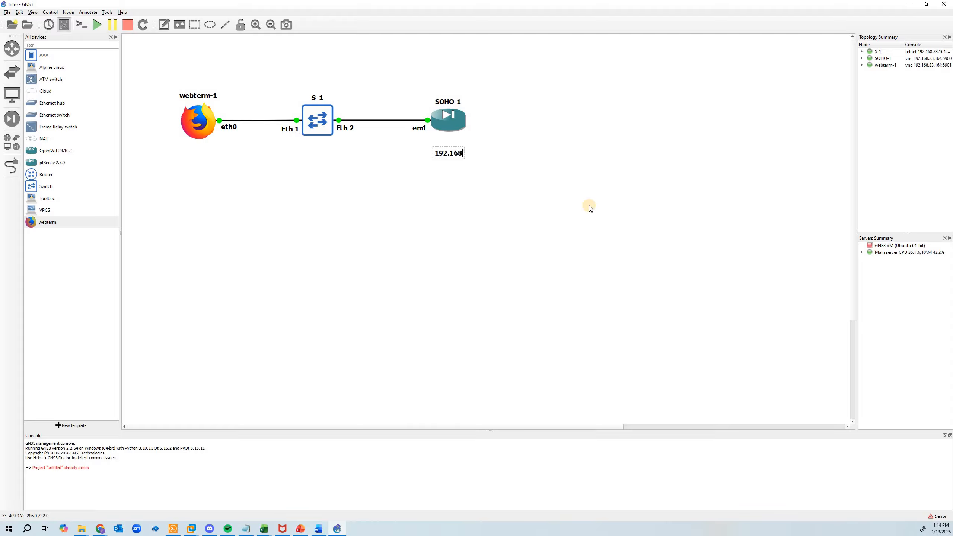
type("1/24")
left_click(193, 161)
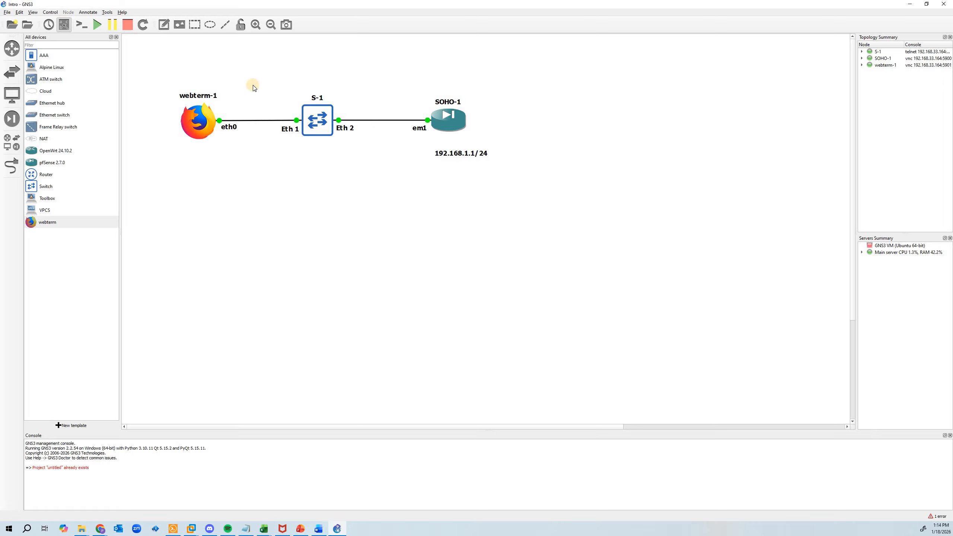
Add a text note reading 192.168.1.10/24 below the webterm-1 node
left_click(164, 25)
left_click(181, 159)
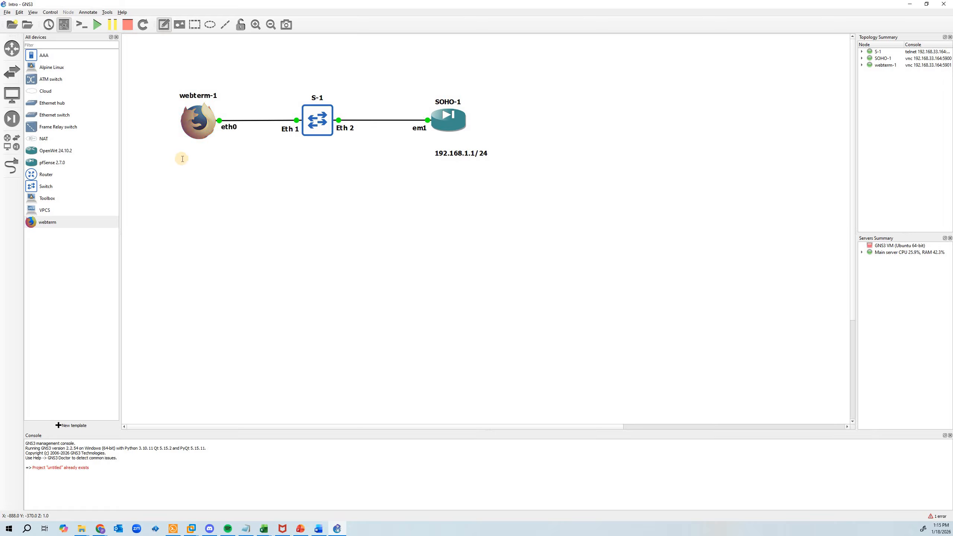
type("192.168.")
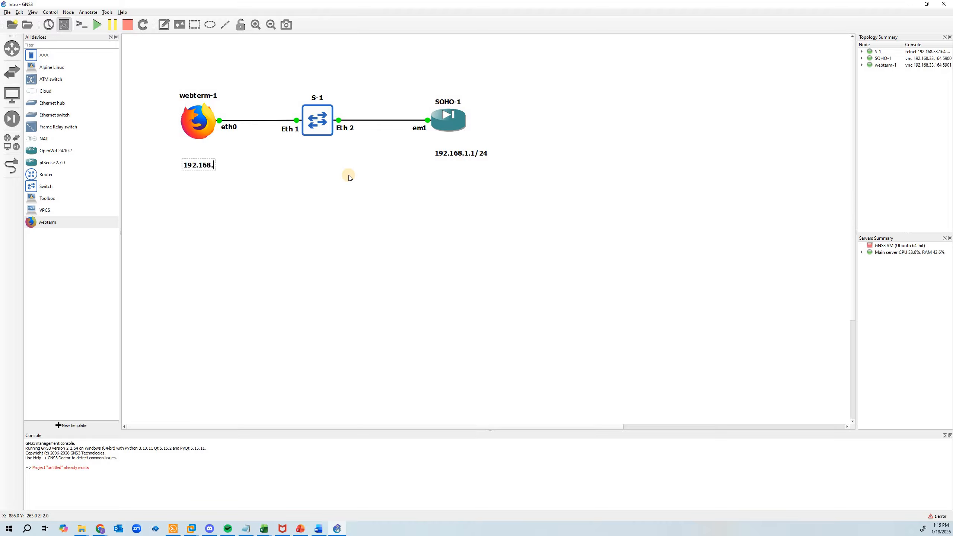
type("1.10/24")
left_click(340, 178)
Reposition the 192.168.1.10/24 note directly under webterm-1 and the 192.168.1.1/24 note just under the em1 label beside SOHO-1
left_click(213, 158)
left_click_drag(213, 158, 199, 140)
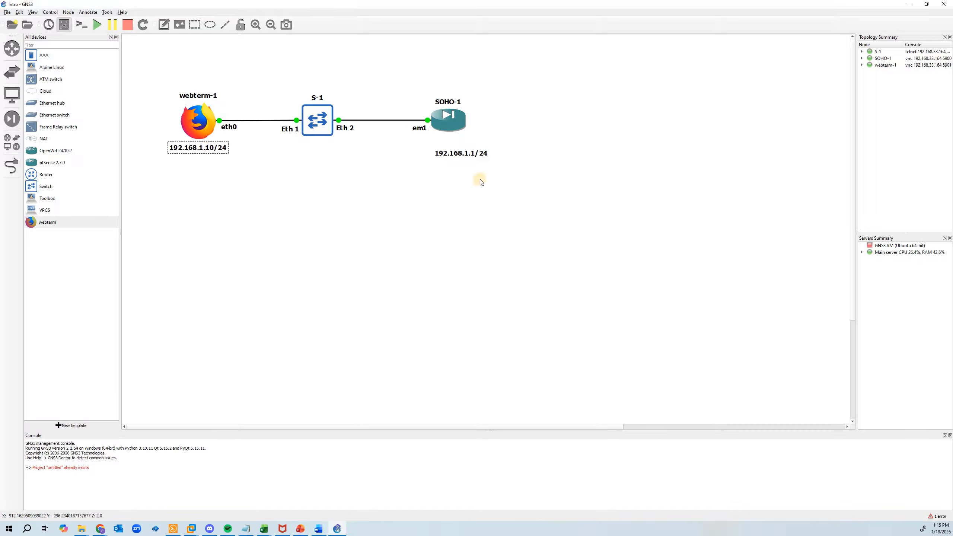
left_click_drag(463, 156, 433, 142)
left_click(422, 207)
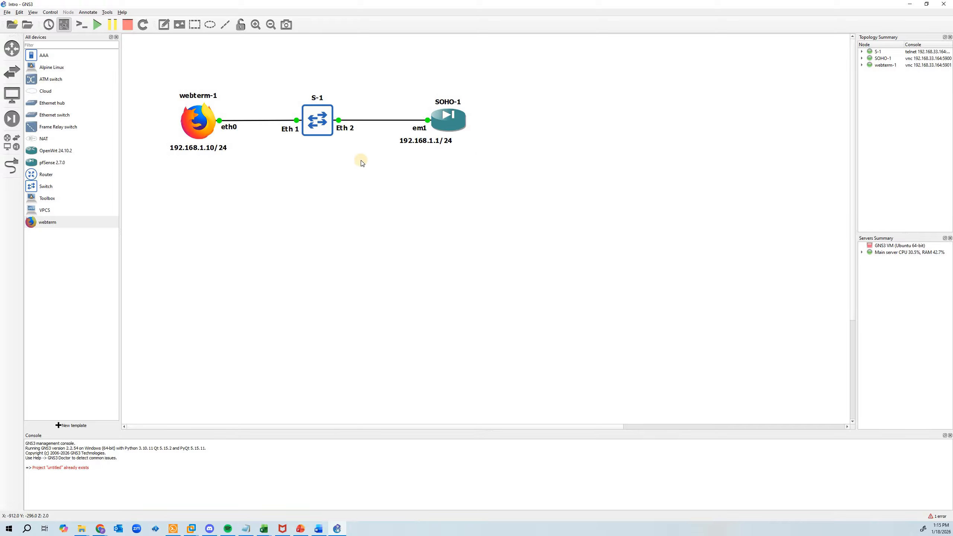
Open the console of webterm-1, place its window over the topology, and launch a terminal in it
right_click(202, 120)
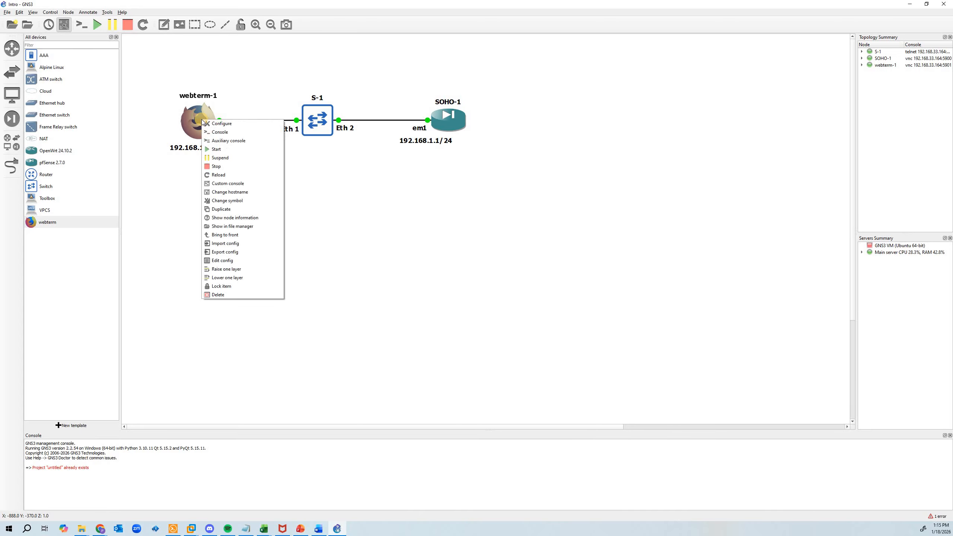
left_click(224, 135)
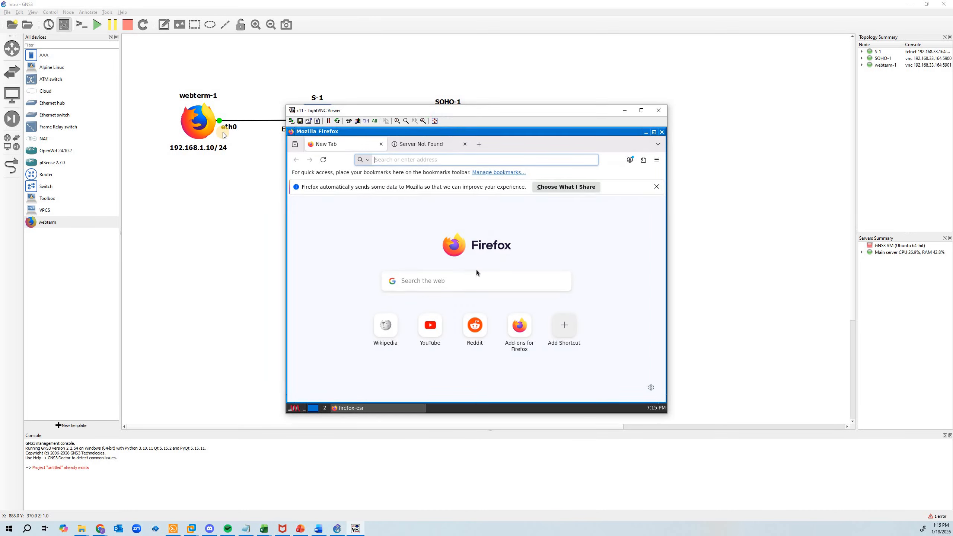
left_click_drag(398, 80, 345, 51)
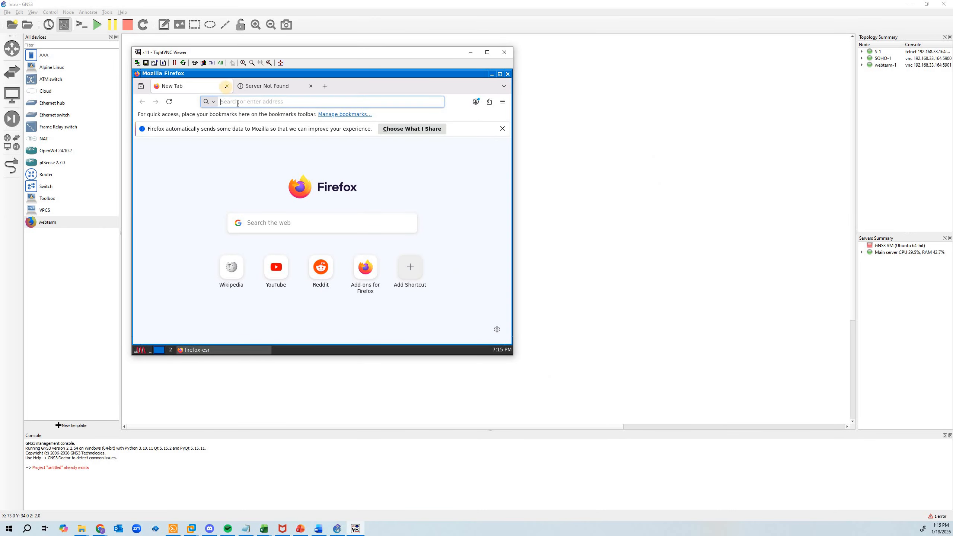
mouse_move(260, 89)
left_click(142, 351)
left_click(149, 305)
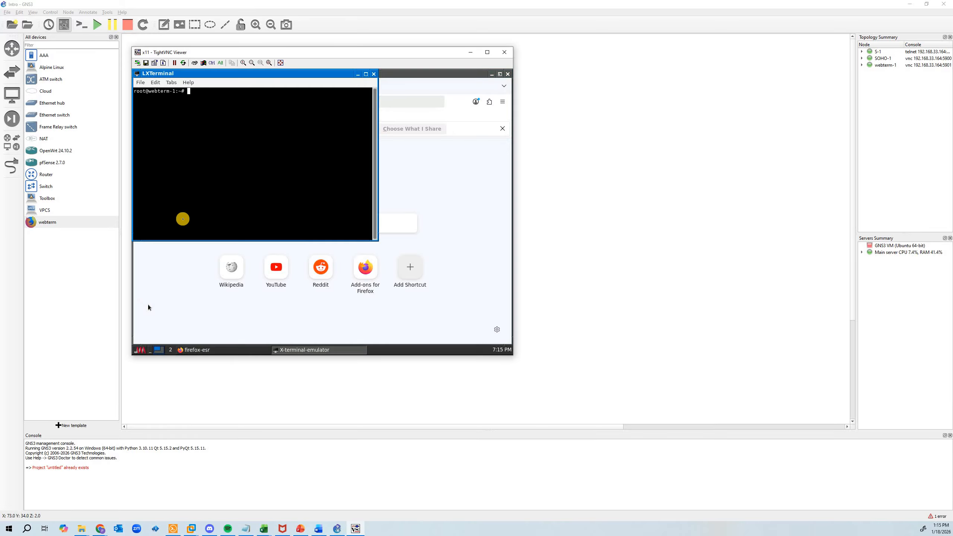
Zoom in the LXTerminal text several levels so that the terminal nearly fills the console window
left_click(156, 83)
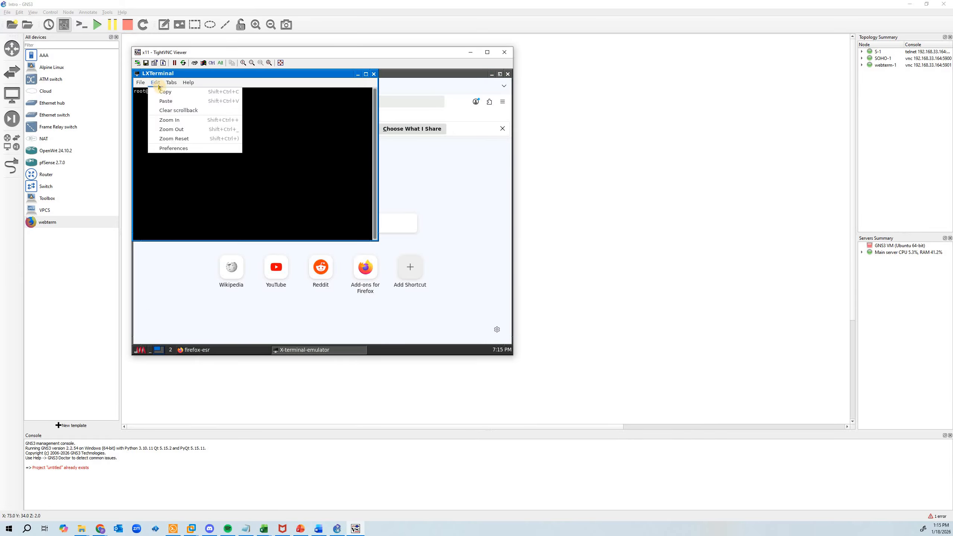
left_click(177, 121)
key("ctrl")
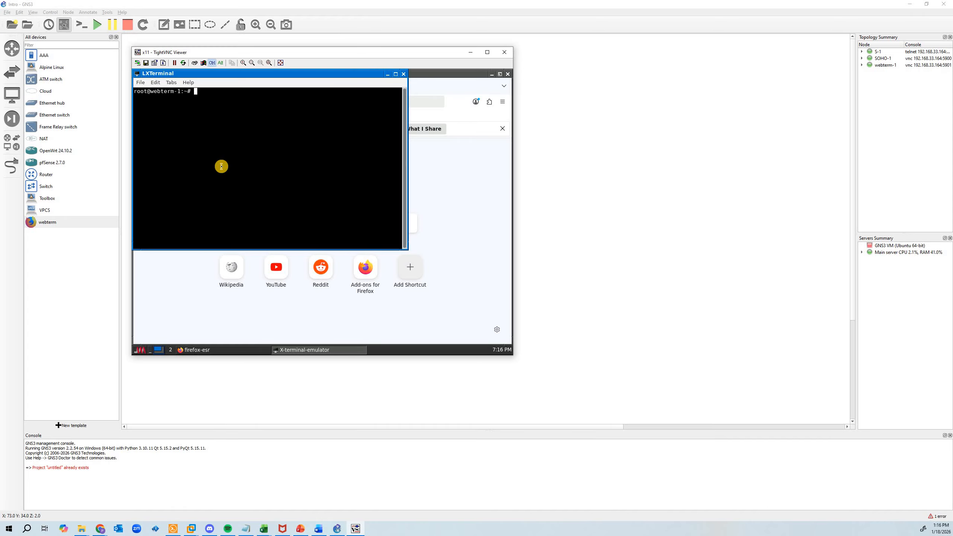
key("ctrl+shift+plus")
key("ctrl+shift+plus")
key("ctrl+shift+plus")
key("ctrl+shift+plus")
key("ctrl+shift+plus")
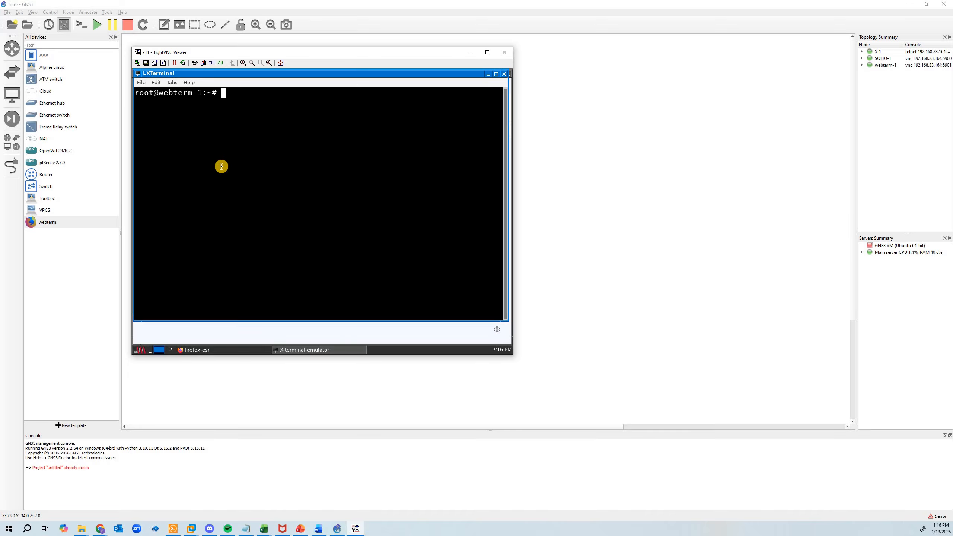
Assign 192.168.2.10/24 to webterm-1's interface with ip addr add 192.168.2.10/24 dev eth0
type("ip addr add 192.168.2.10/24")
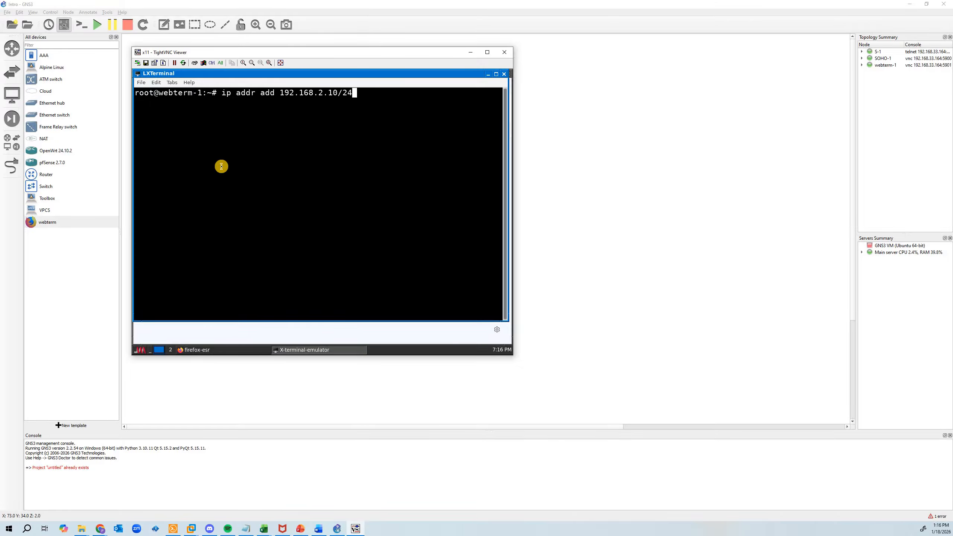
type(" dev eth0")
key("Return")
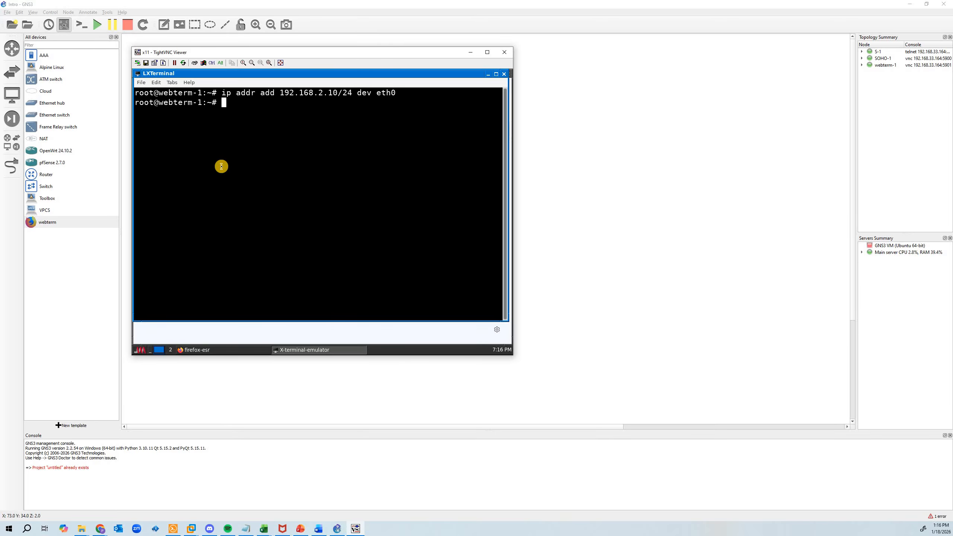
Run ifconfig and examine the inet address assigned to eth0
type("ifconfig")
key("Return")
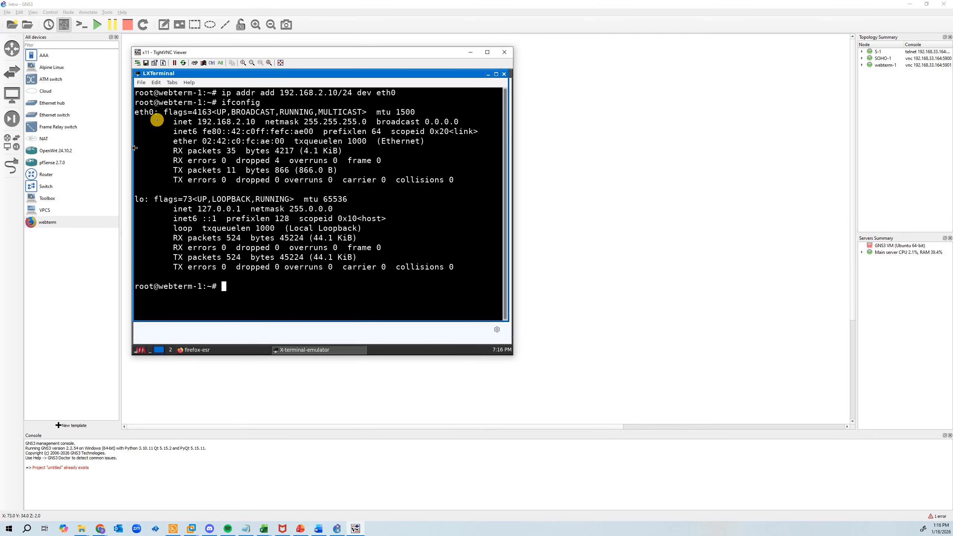
left_click_drag(177, 122, 265, 127)
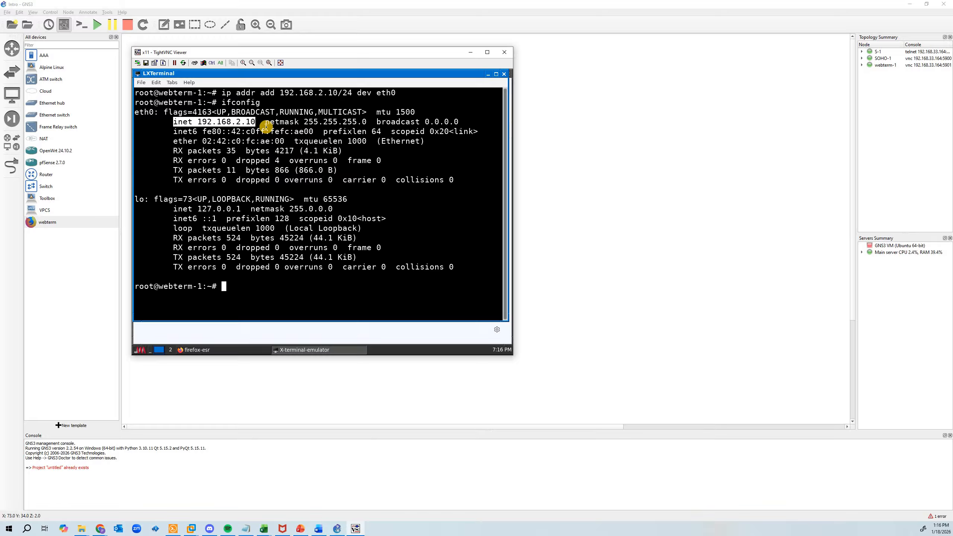
Remove the wrong address by reusing the earlier command as ip addr del 192.168.2.10/24 dev eth0
key("Up")
key("Up")
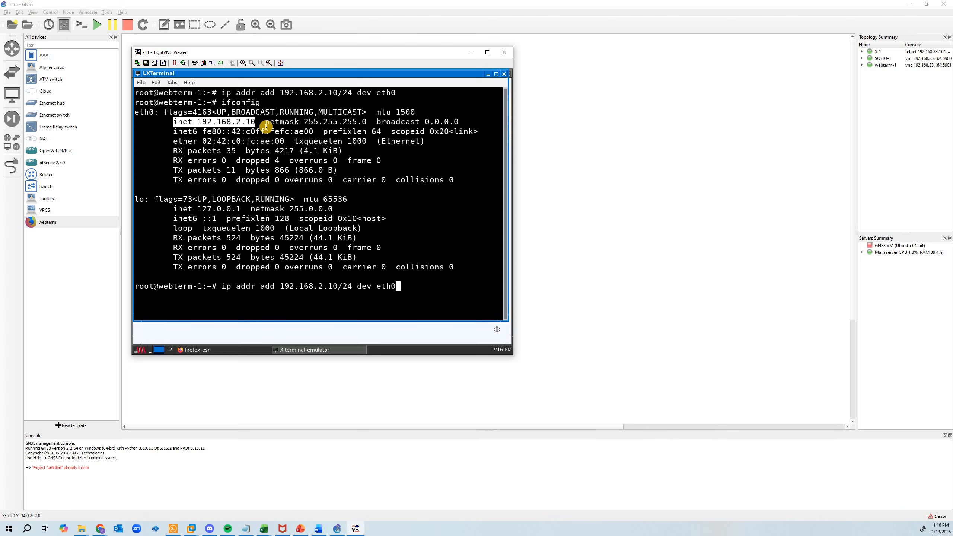
key("Left")
key("Left")
key("Left")
key("Left")
key("Left")
key("Left")
key("Left")
key("Left")
key("Left")
key("Left")
key("Left")
key("Left")
key("Left")
key("Left")
key("Left")
key("Left")
key("Left")
key("Left")
key("Left")
key("Left")
key("BackSpace")
key("BackSpace")
key("BackSpace")
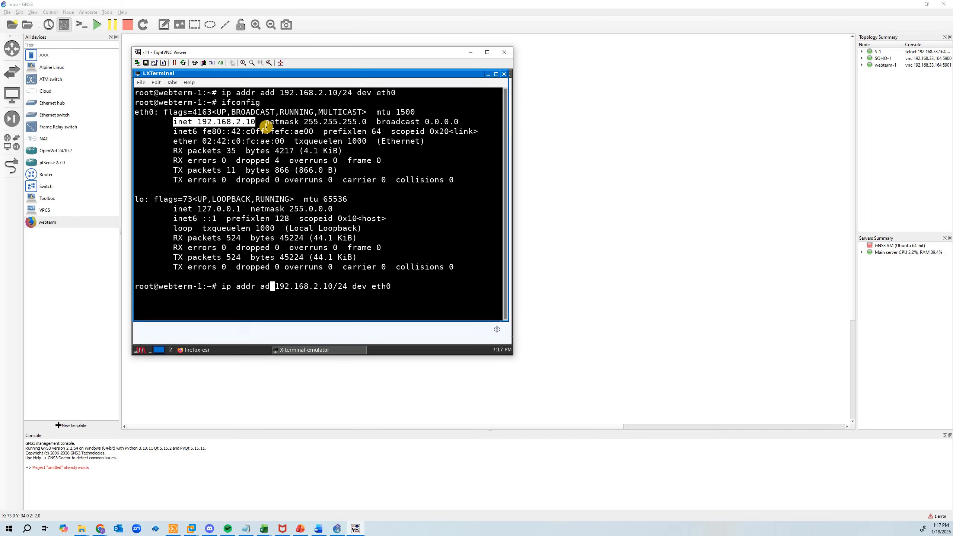
type("d")
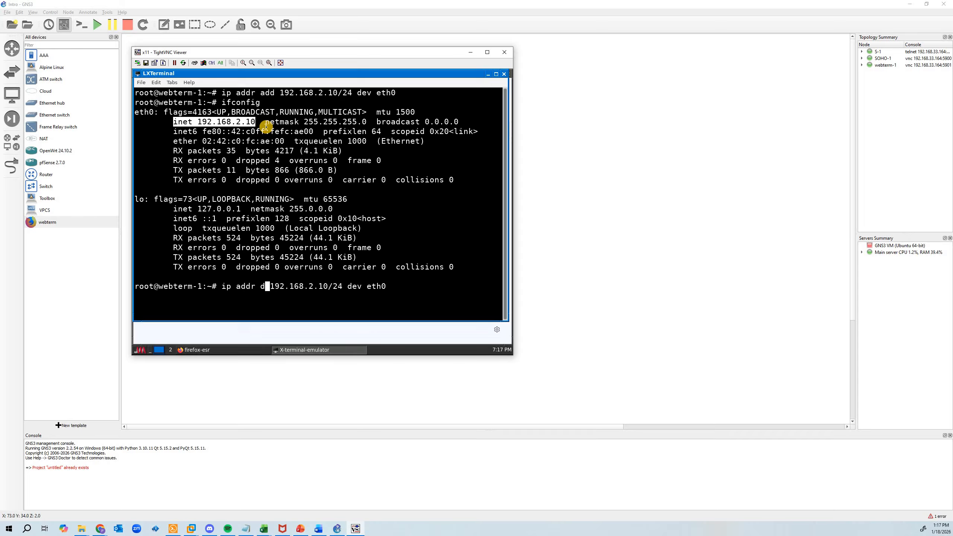
type("el")
key("Return")
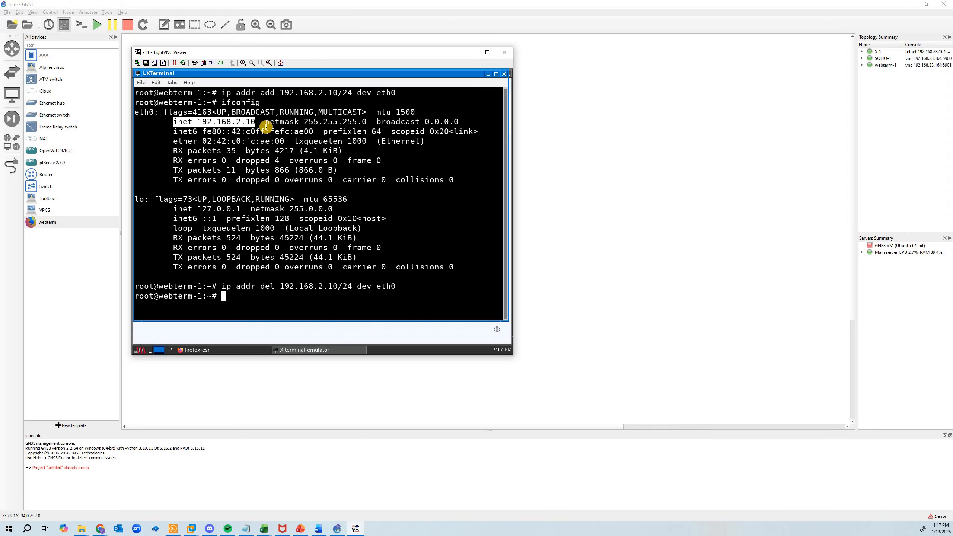
Run ifconfig again to check eth0 after the address removal
key("Up")
key("Up")
key("Return")
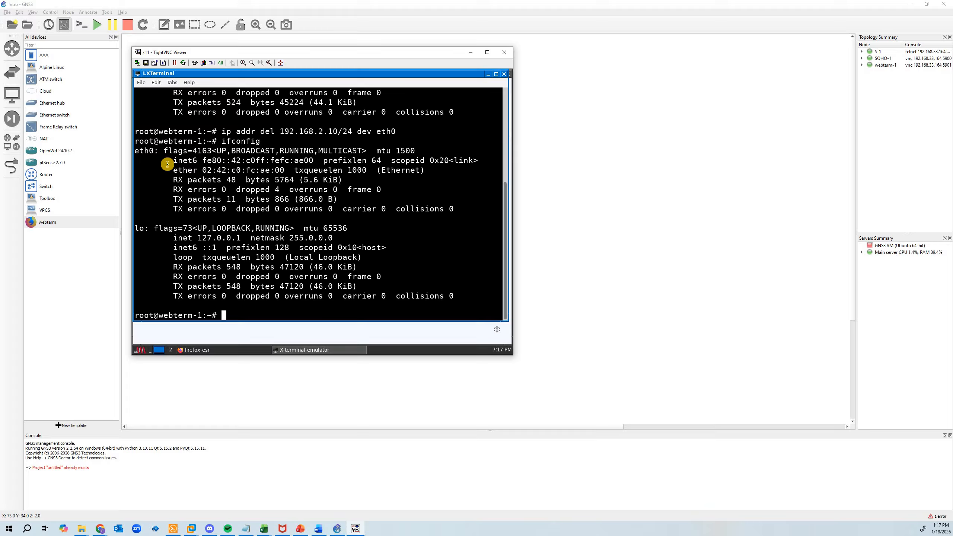
Assign the planned address to the client with ip addr add 192.168.1.10/24 dev eth0
key("Up")
key("Up")
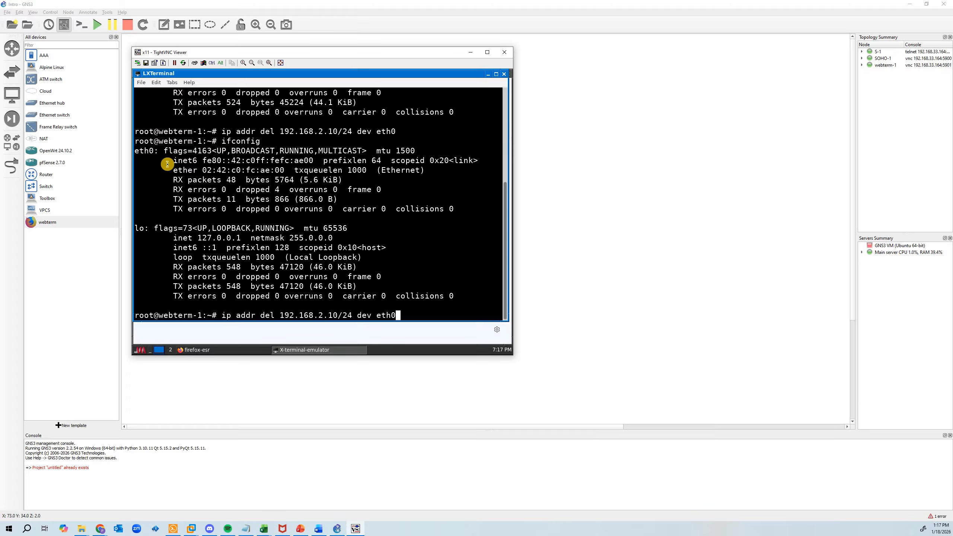
key("Up")
key("Up")
key("Left")
key("Left")
key("Left")
key("Left")
key("Left")
key("Left")
key("Left")
key("Left")
key("Left")
key("Left")
key("Left")
key("Left")
key("Left")
key("Left")
key("Left")
key("BackSpace")
type("1")
key("Return")
Verify eth0's new inet address and netmask with ifconfig, and close the terminal
key("Up")
key("Up")
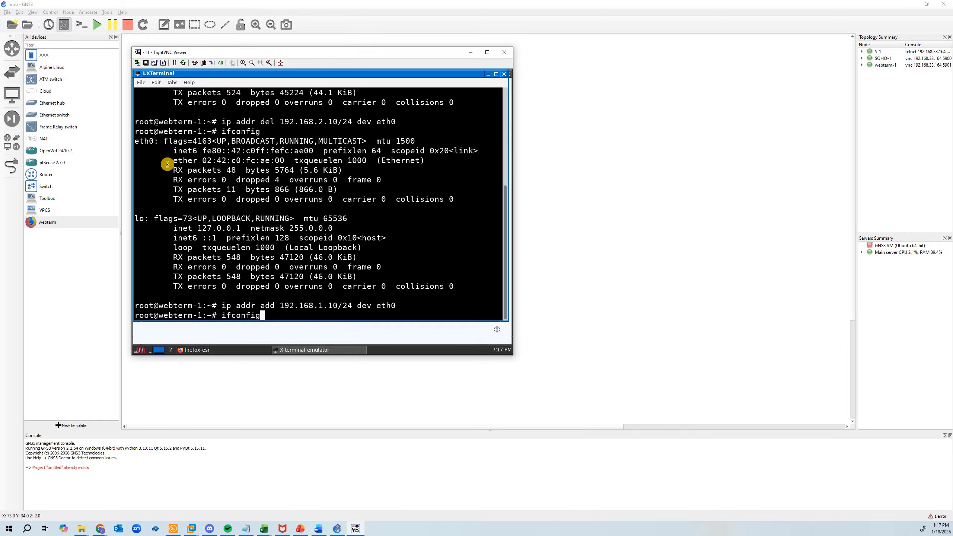
key("Return")
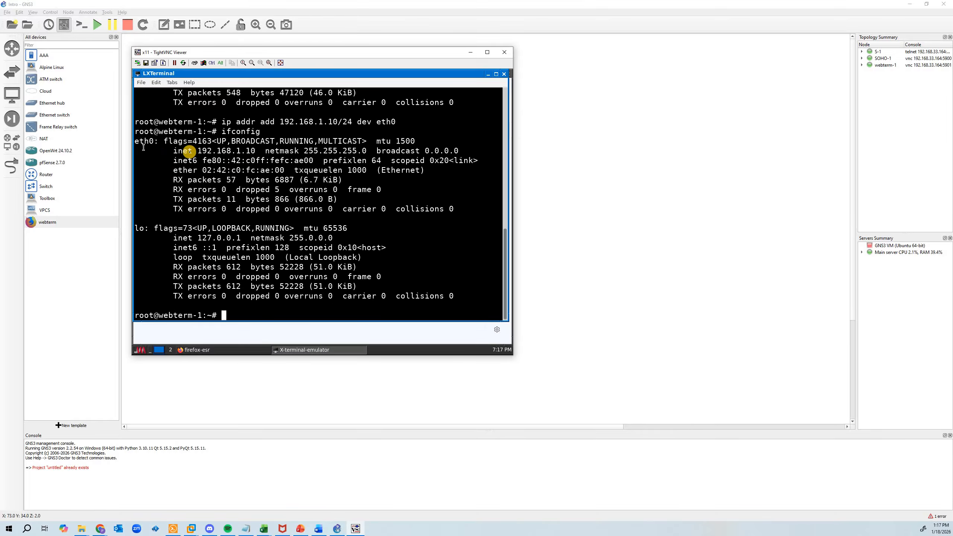
left_click_drag(173, 150, 387, 152)
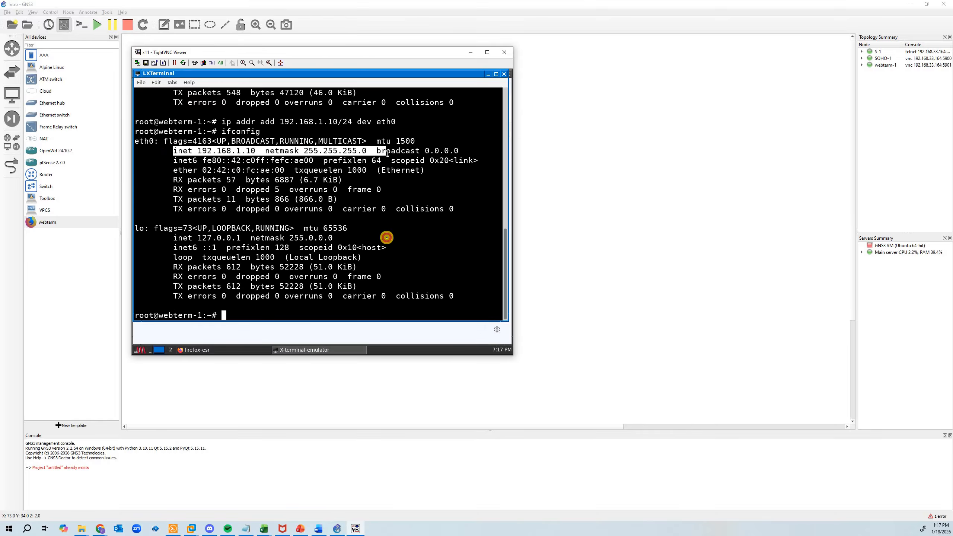
left_click(387, 238)
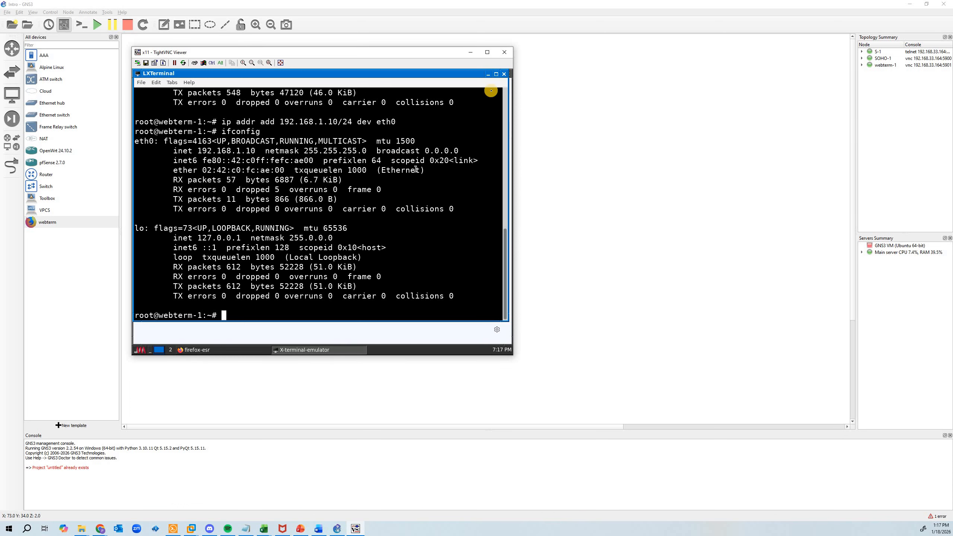
left_click(504, 74)
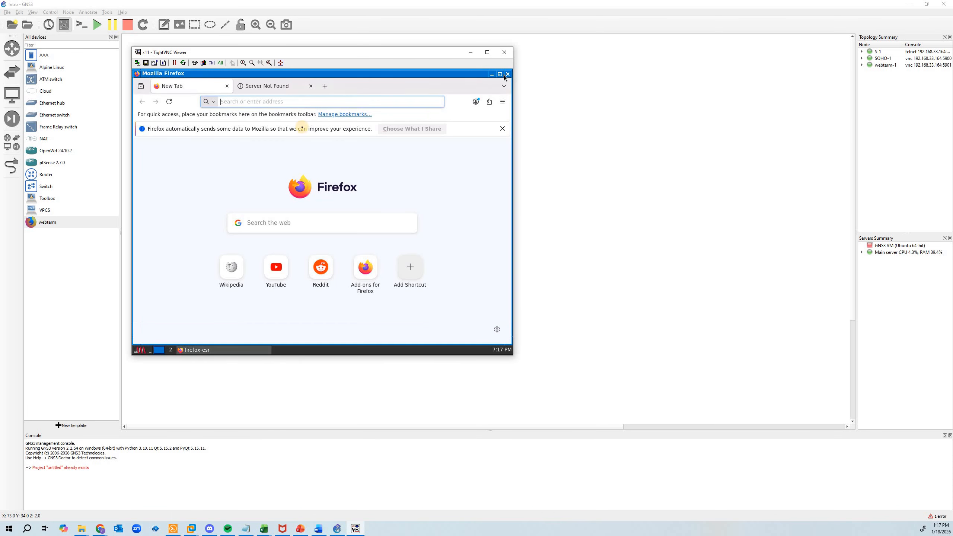
Browse to 192.168.1.1 in the webterm-1 Firefox and accept the self-signed certificate risk to reach the pfSense login page
left_click(251, 101)
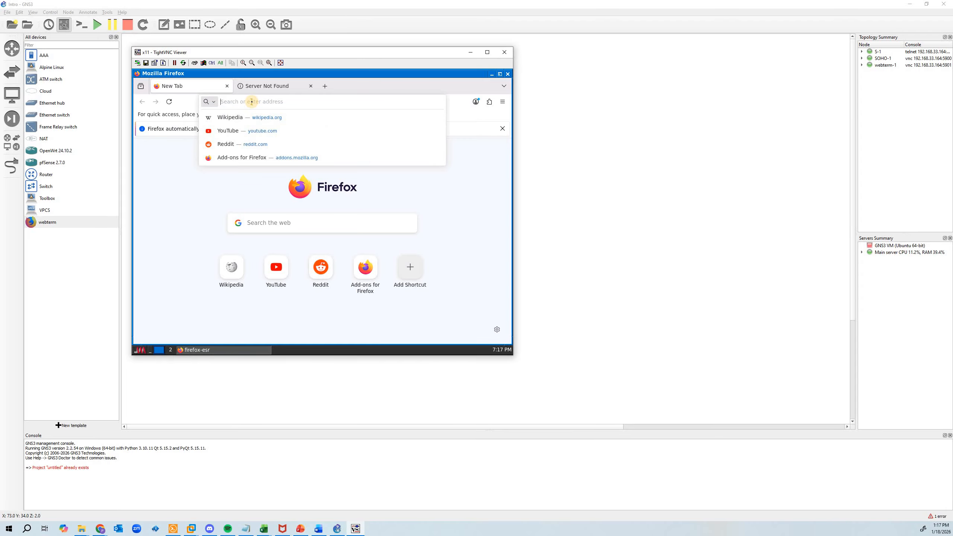
type("192.168.1.1")
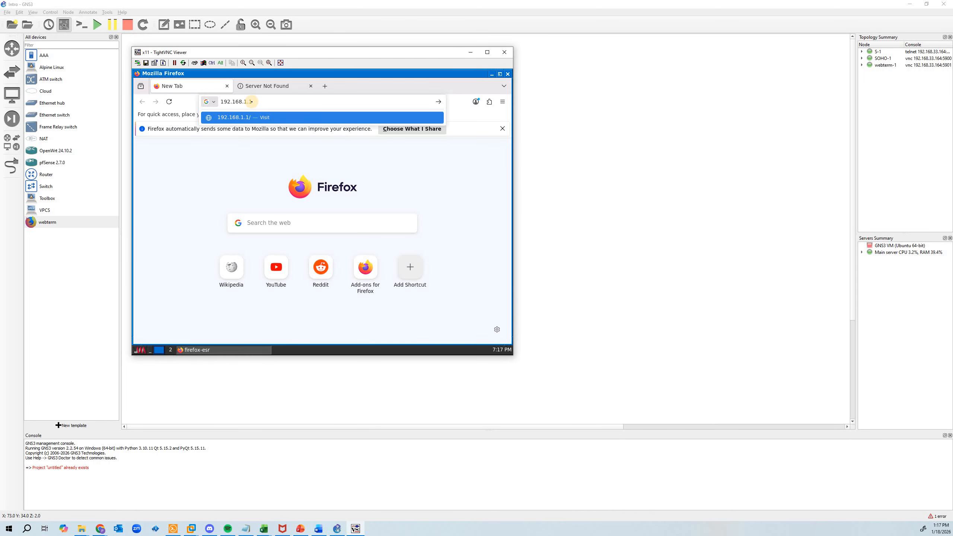
key("Return")
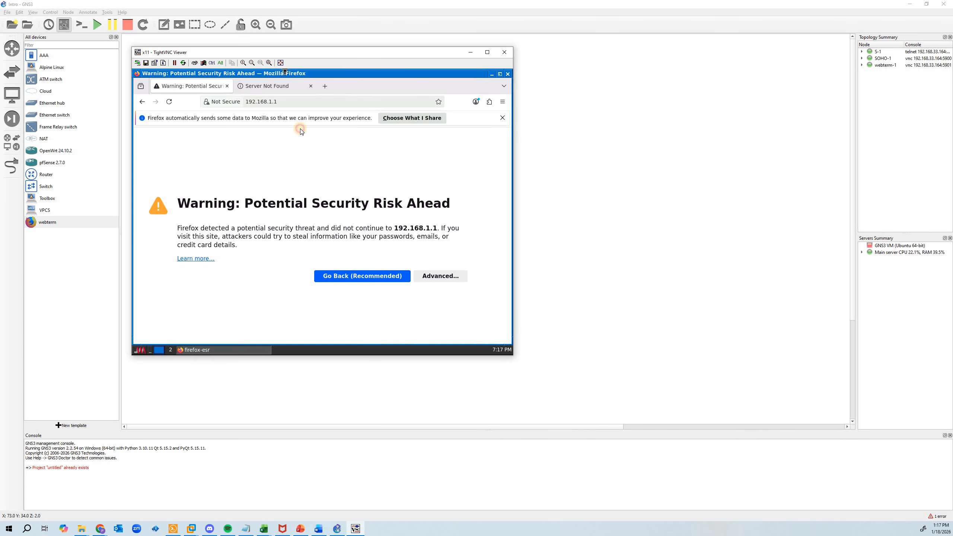
left_click_drag(300, 52, 302, 159)
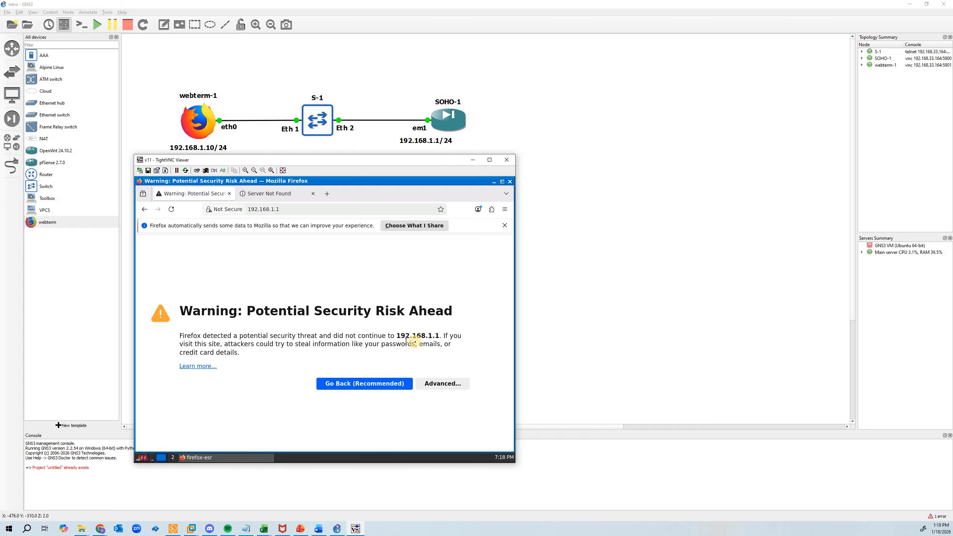
left_click(443, 383)
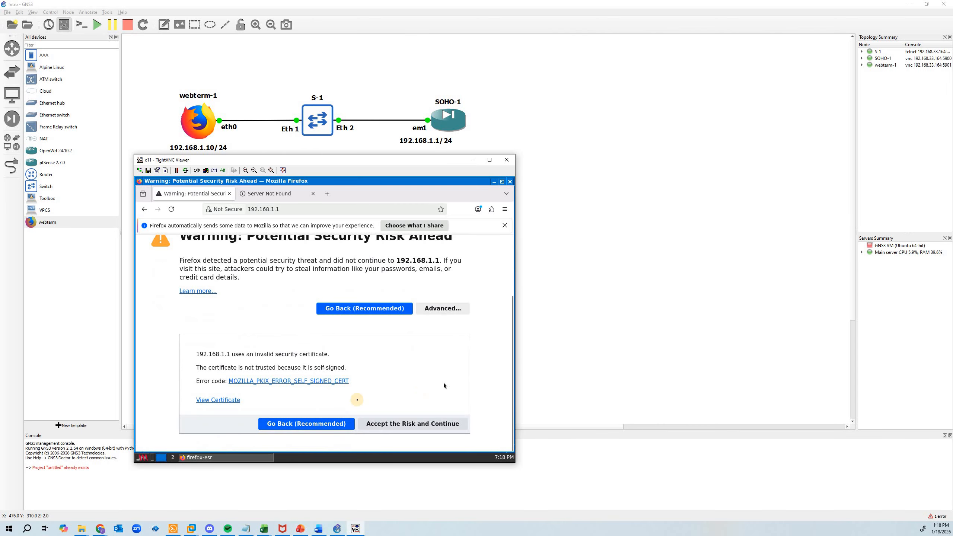
left_click(412, 424)
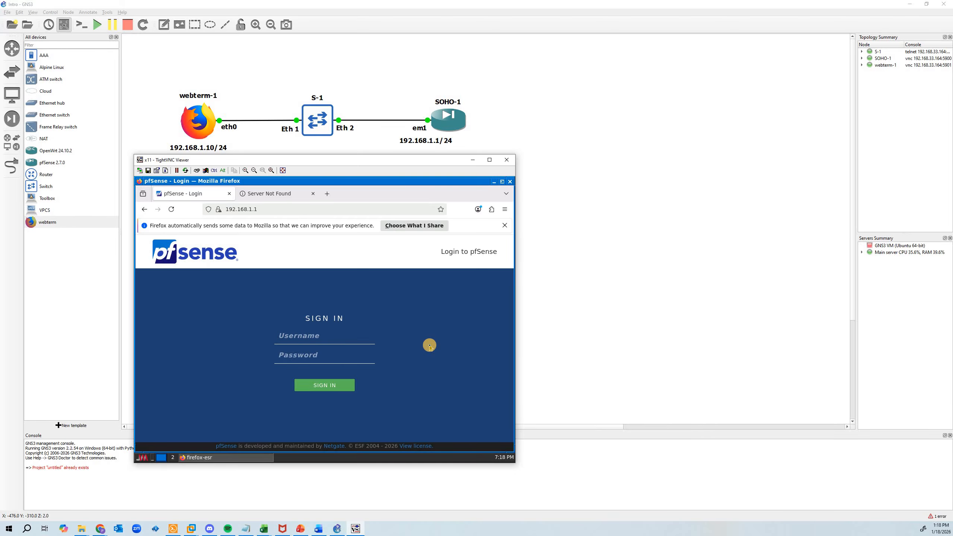
Sign in to pfSense as admin with the account password and save the login in Firefox
type("adminpf")
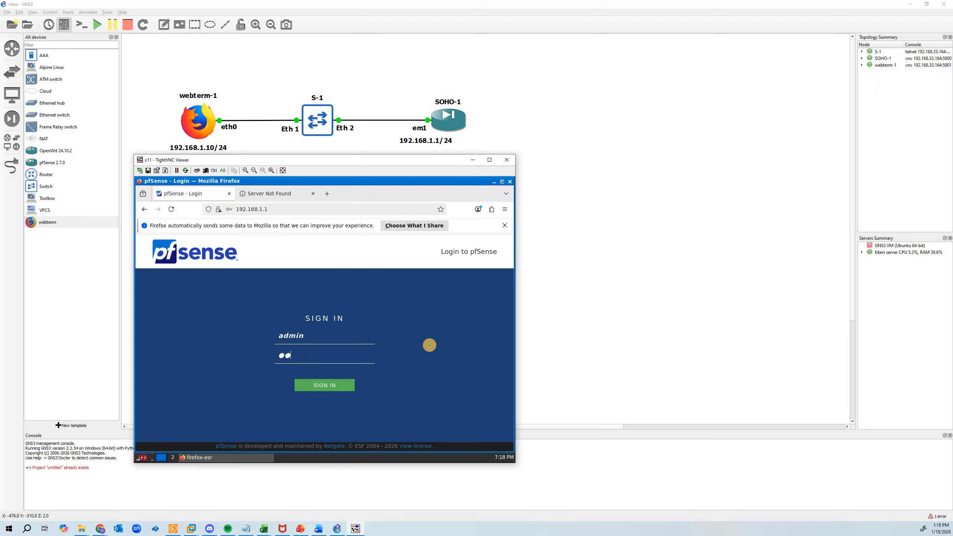
key("BackSpace")
type("fsense")
key("Return")
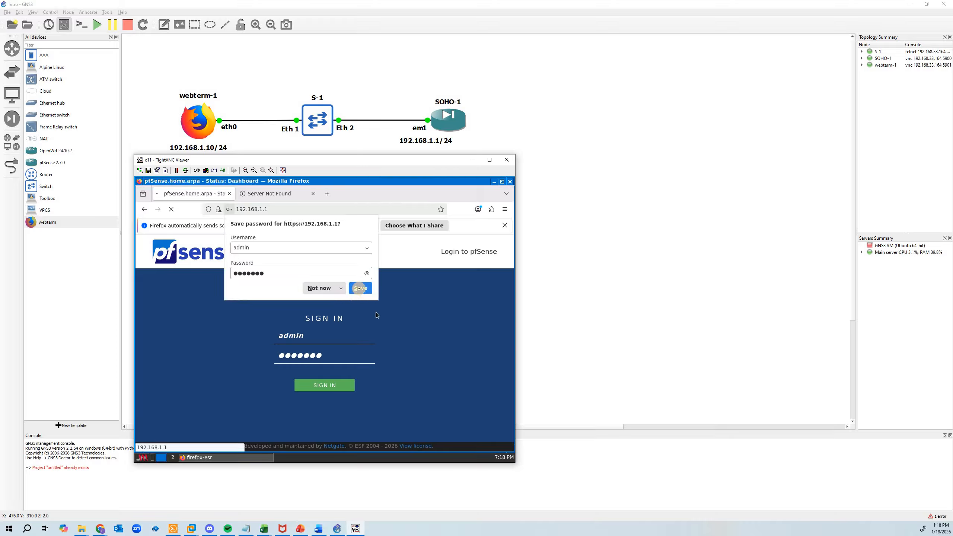
left_click(360, 287)
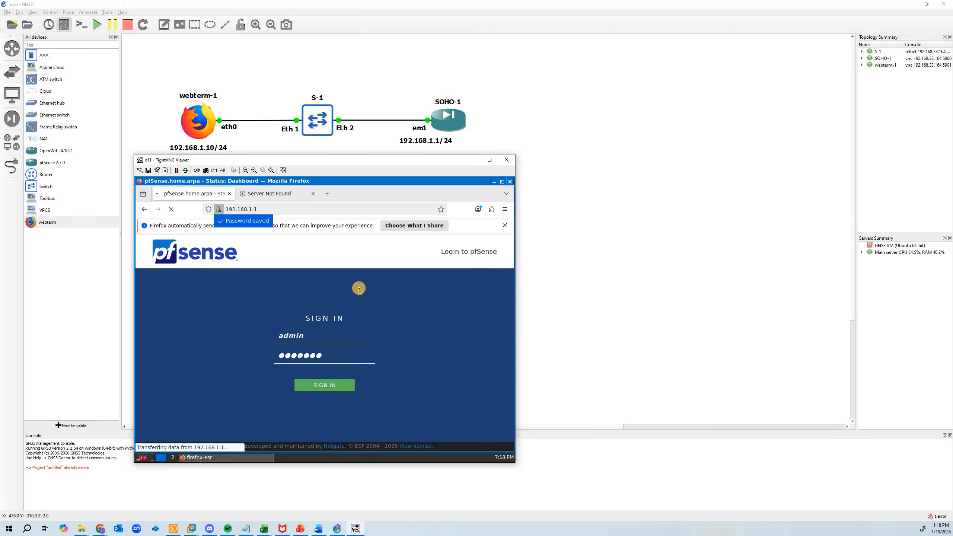